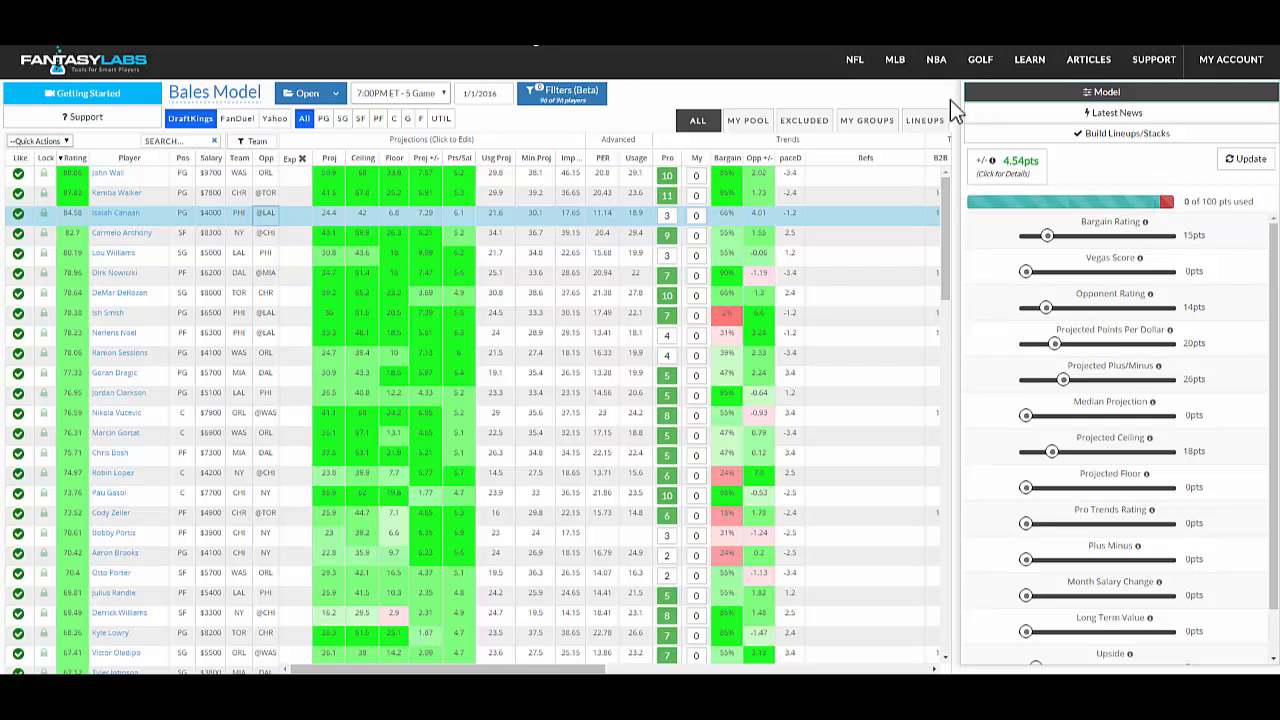
- Switch to building lineups and stacks, and unlike all players at once
click(1110, 135)
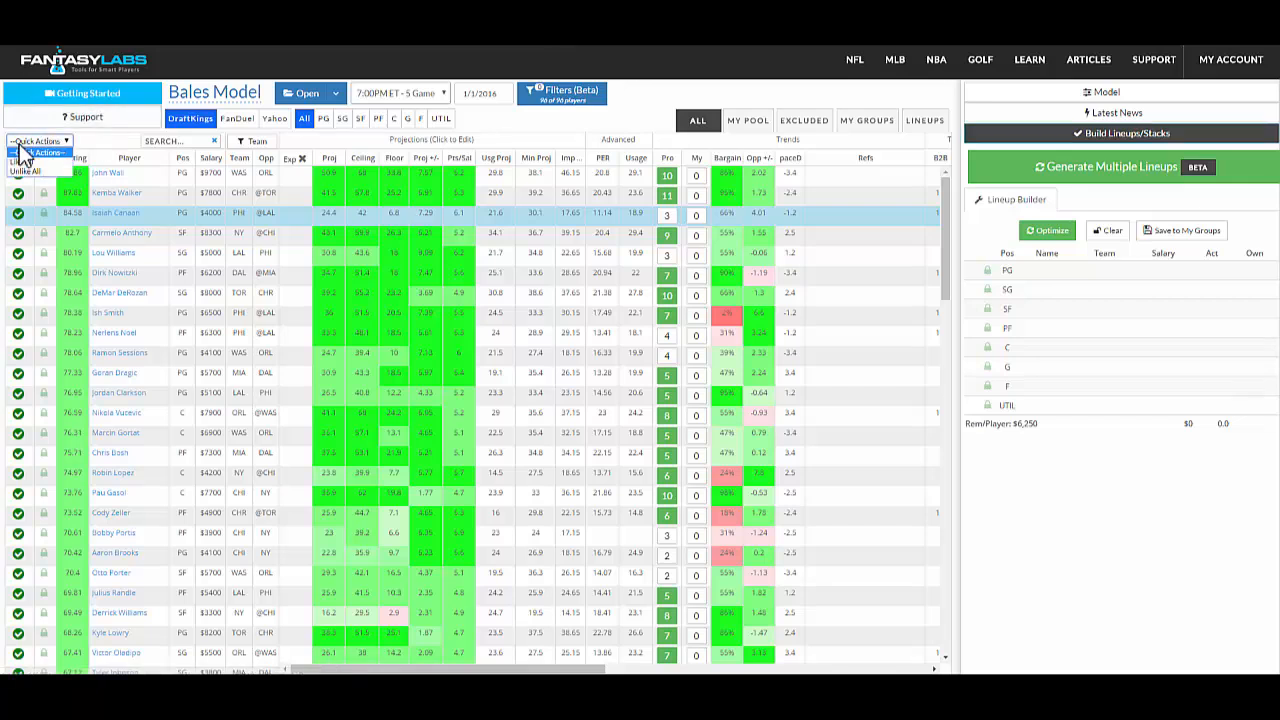
click(50, 140)
click(26, 171)
- Like all players at once, and unlike them all again
click(36, 142)
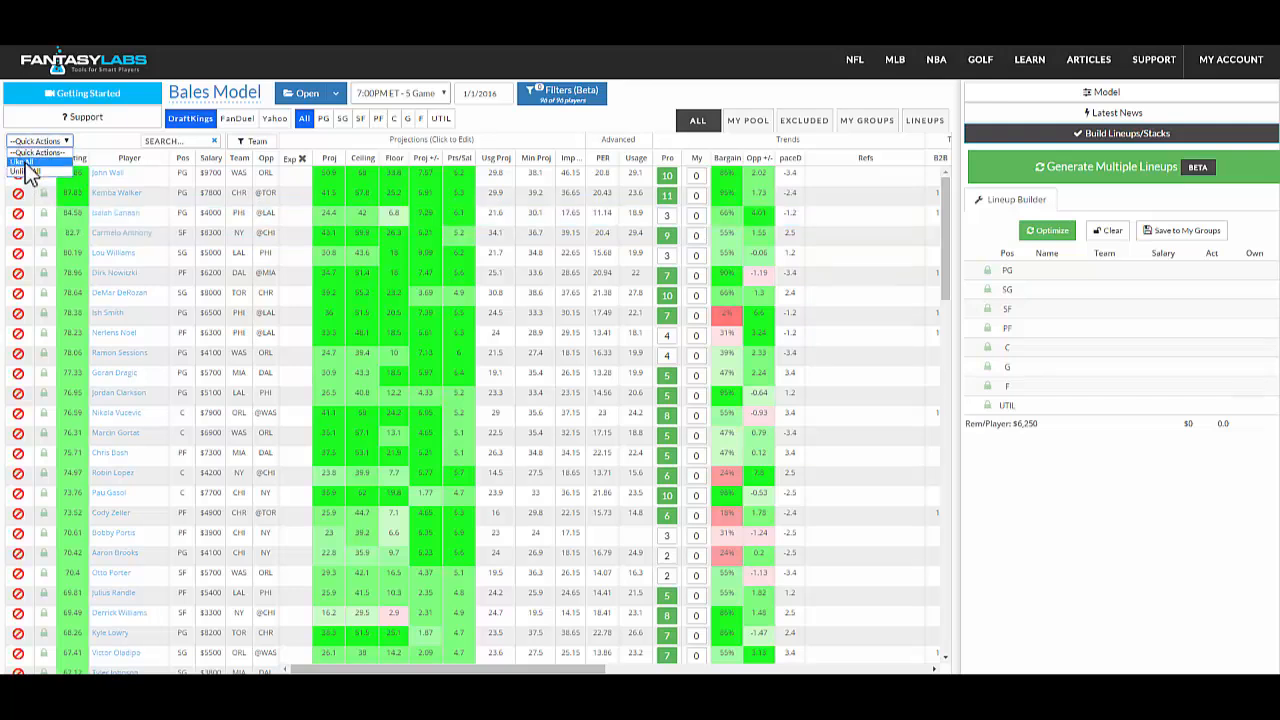
click(28, 163)
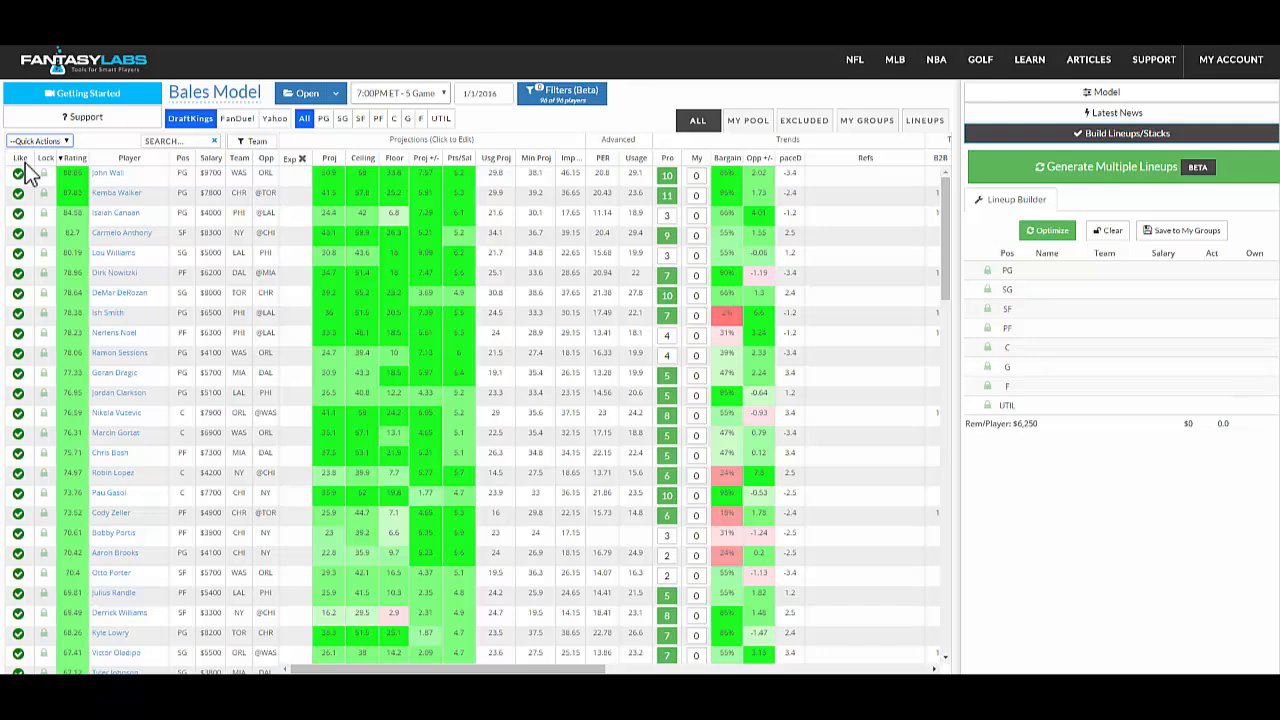
click(30, 142)
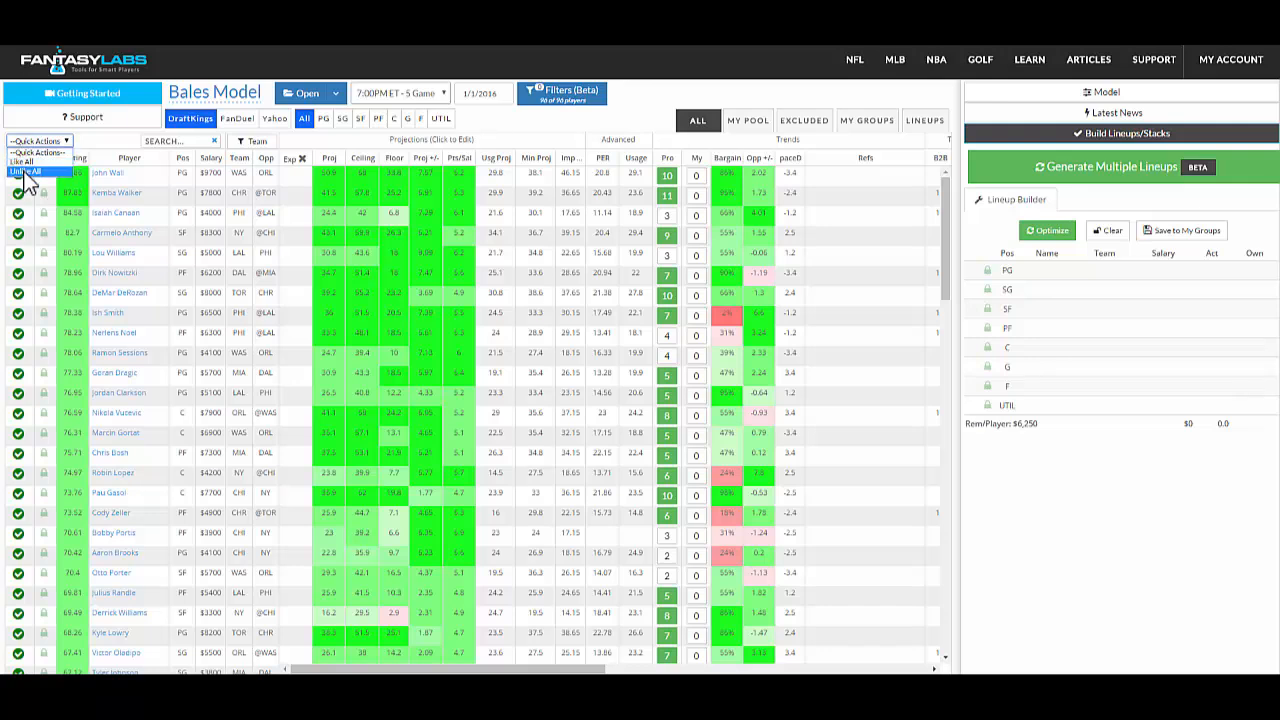
click(26, 174)
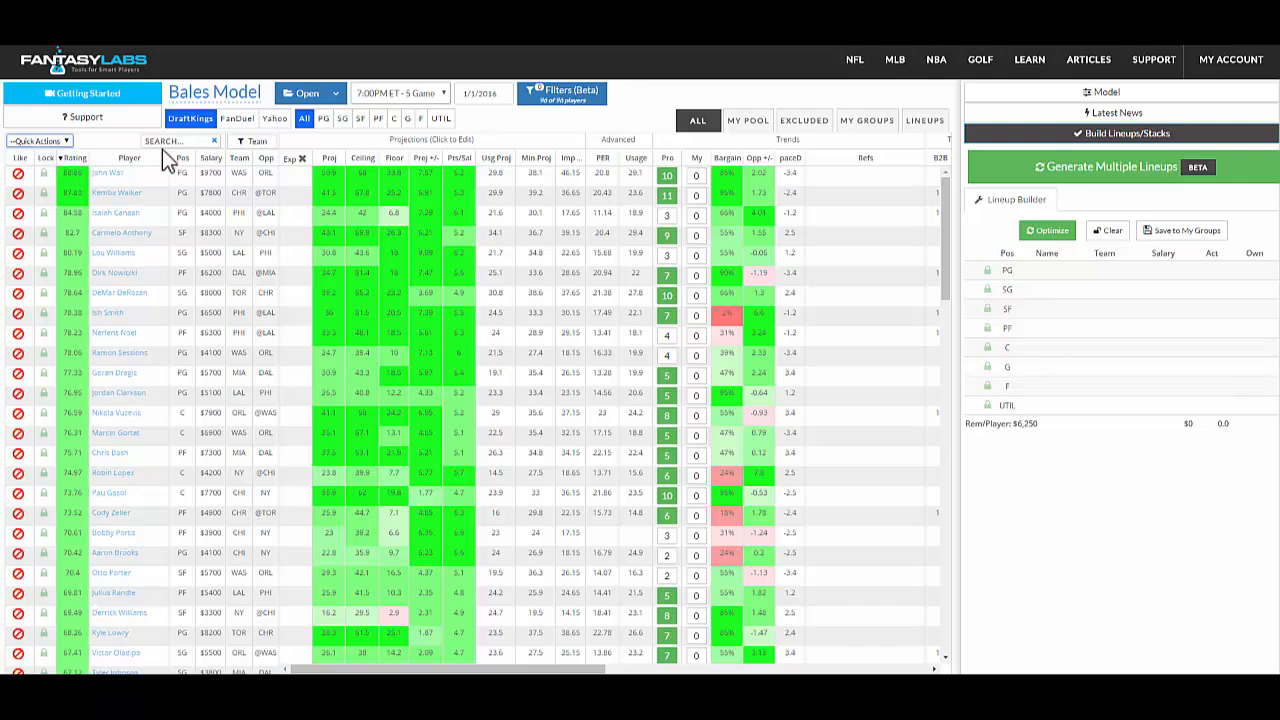
- Among the point guards, like John Wall, Kemba Walker, Isaiah Canaan and Ish Smith
click(324, 119)
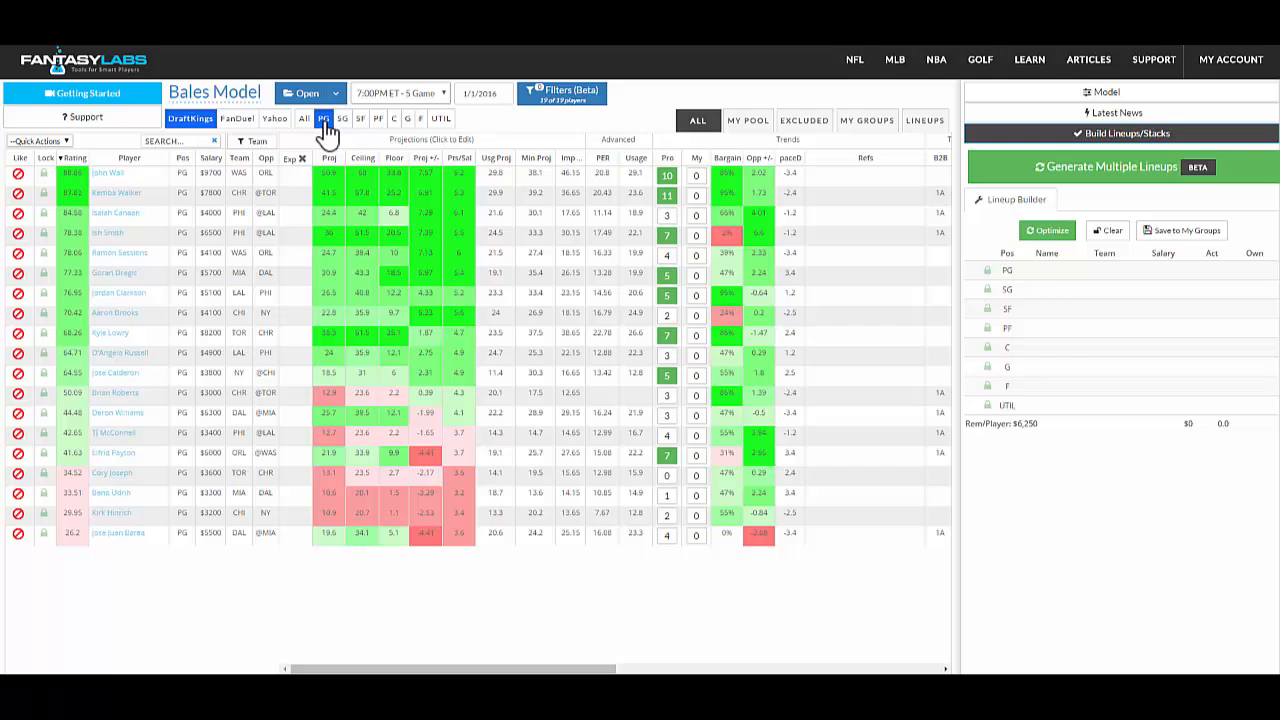
click(18, 174)
click(19, 195)
click(19, 214)
click(19, 235)
- Among the shooting guards, like Lou Williams, DeMar DeRozan, Victor Oladipo, Jimmy Butler, Wesley Matthews and Jeremy Lamb
click(343, 119)
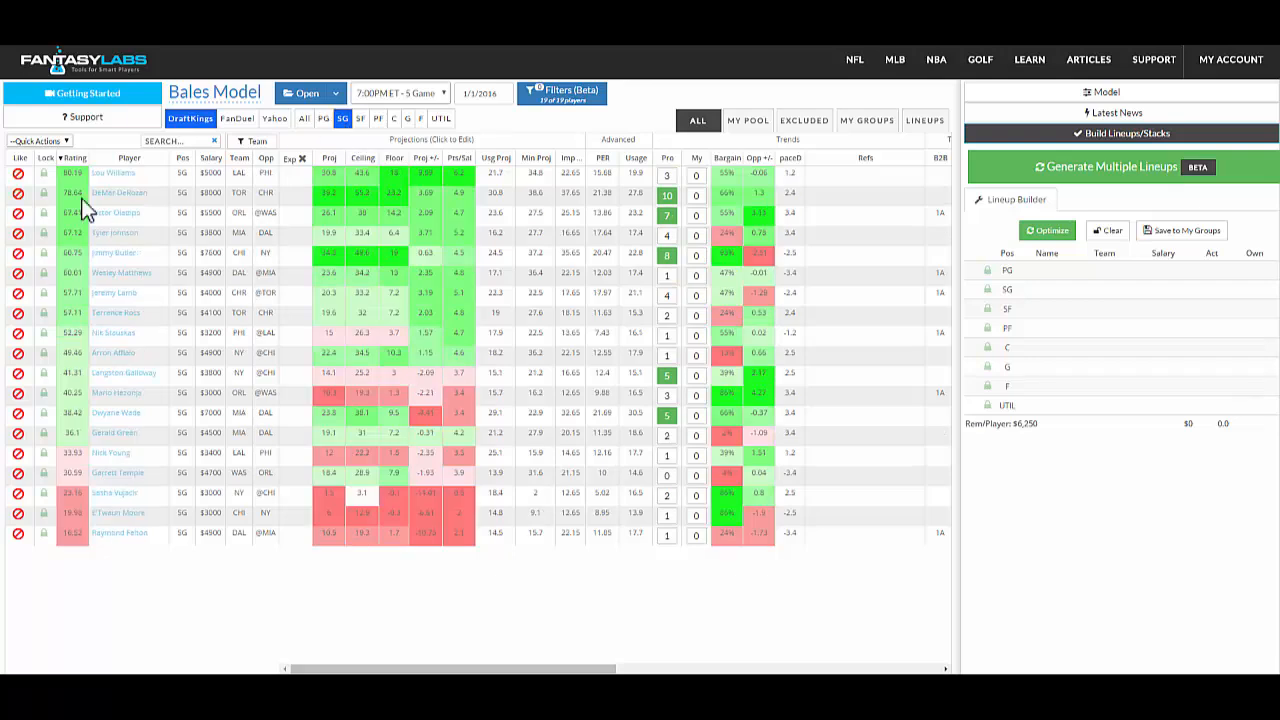
click(18, 174)
click(18, 194)
click(18, 214)
click(18, 254)
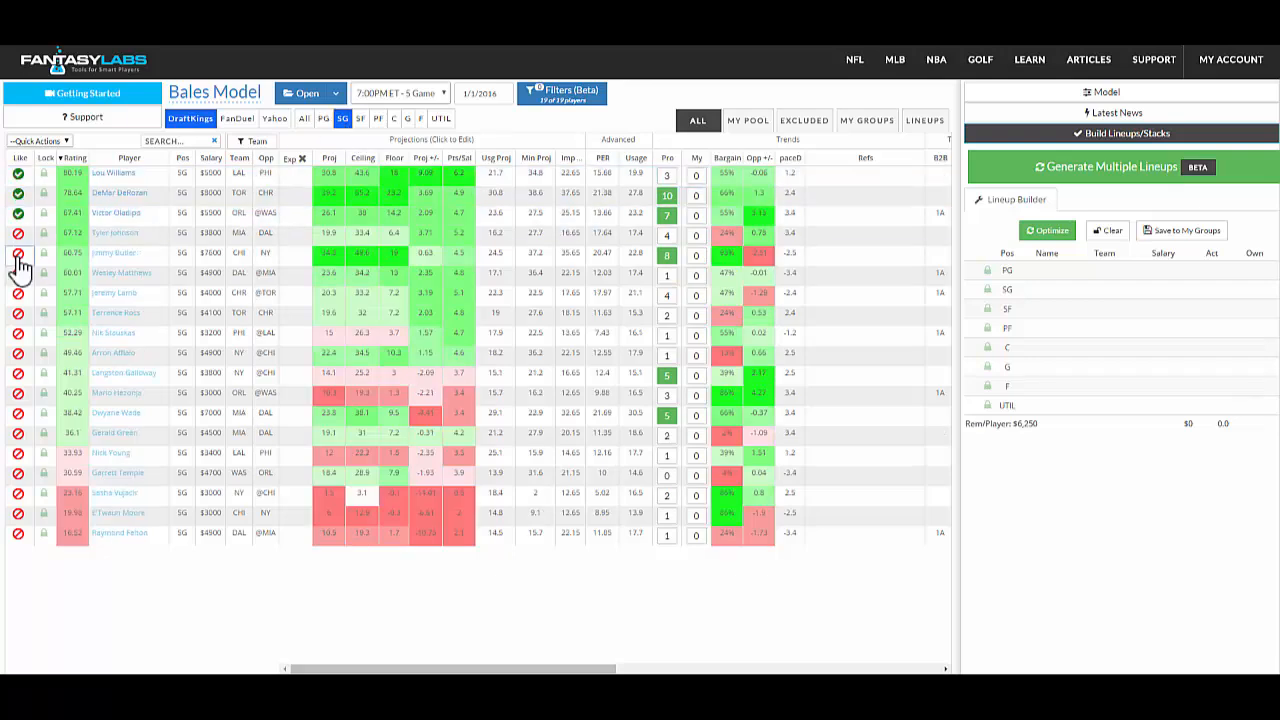
click(18, 274)
click(18, 294)
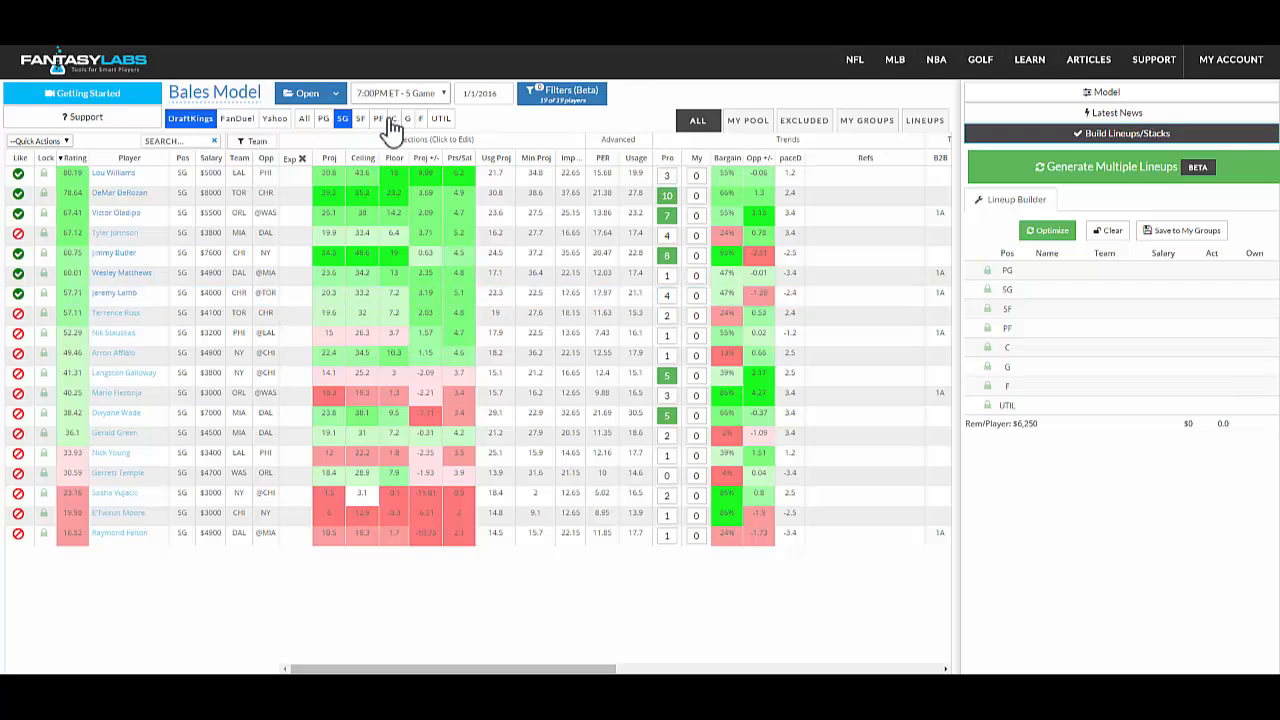
- Among the small forwards, like Carmelo Anthony, Otto Porter, Evan Fournier and Anthony Brown
click(362, 119)
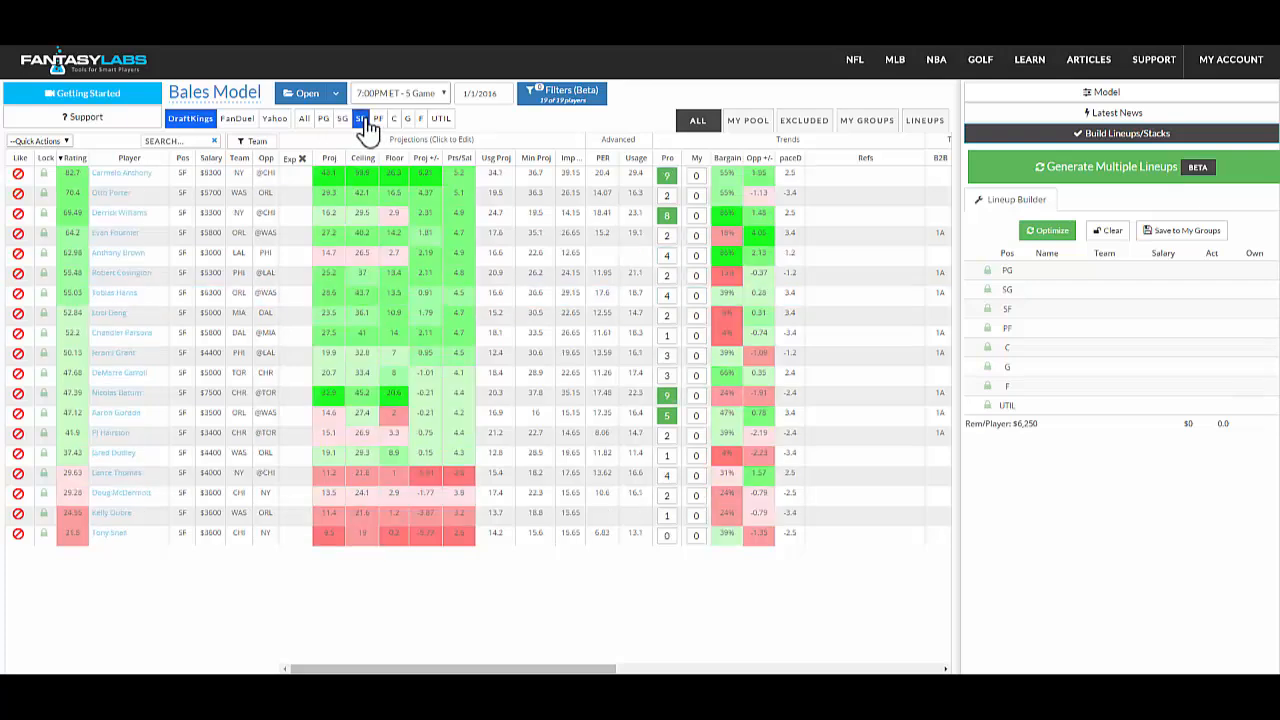
click(18, 174)
click(18, 194)
click(18, 234)
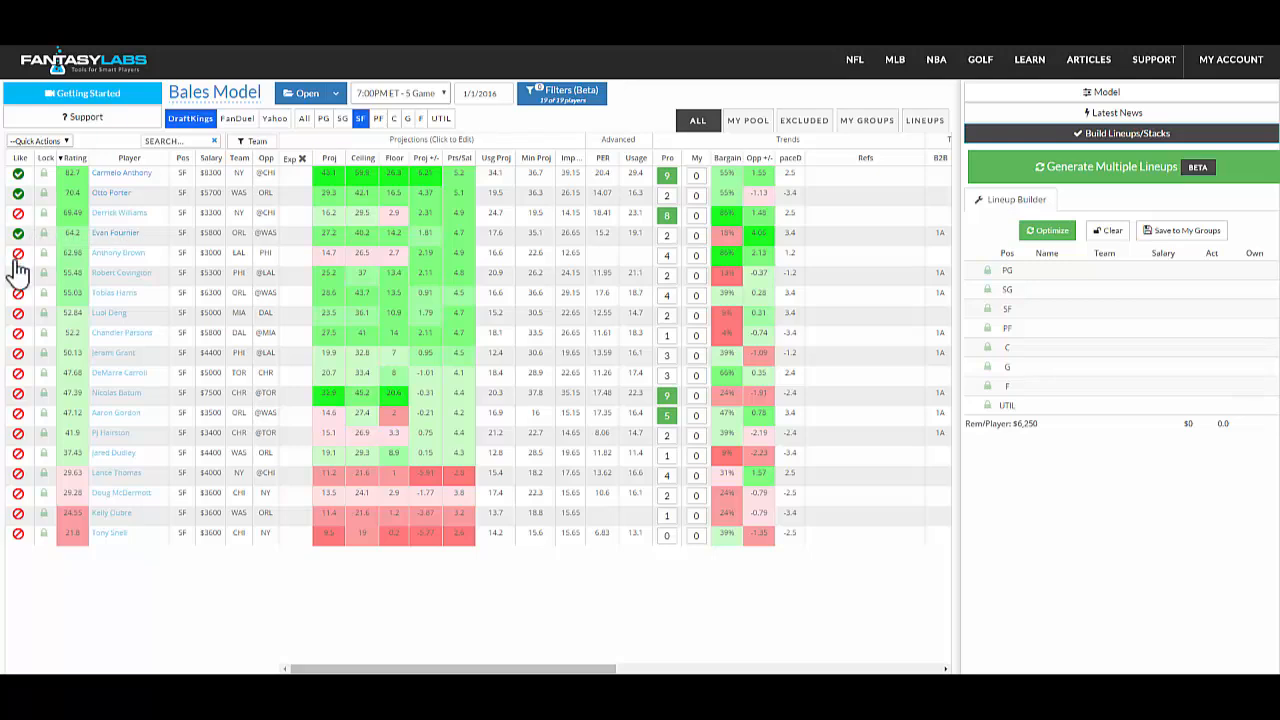
click(18, 254)
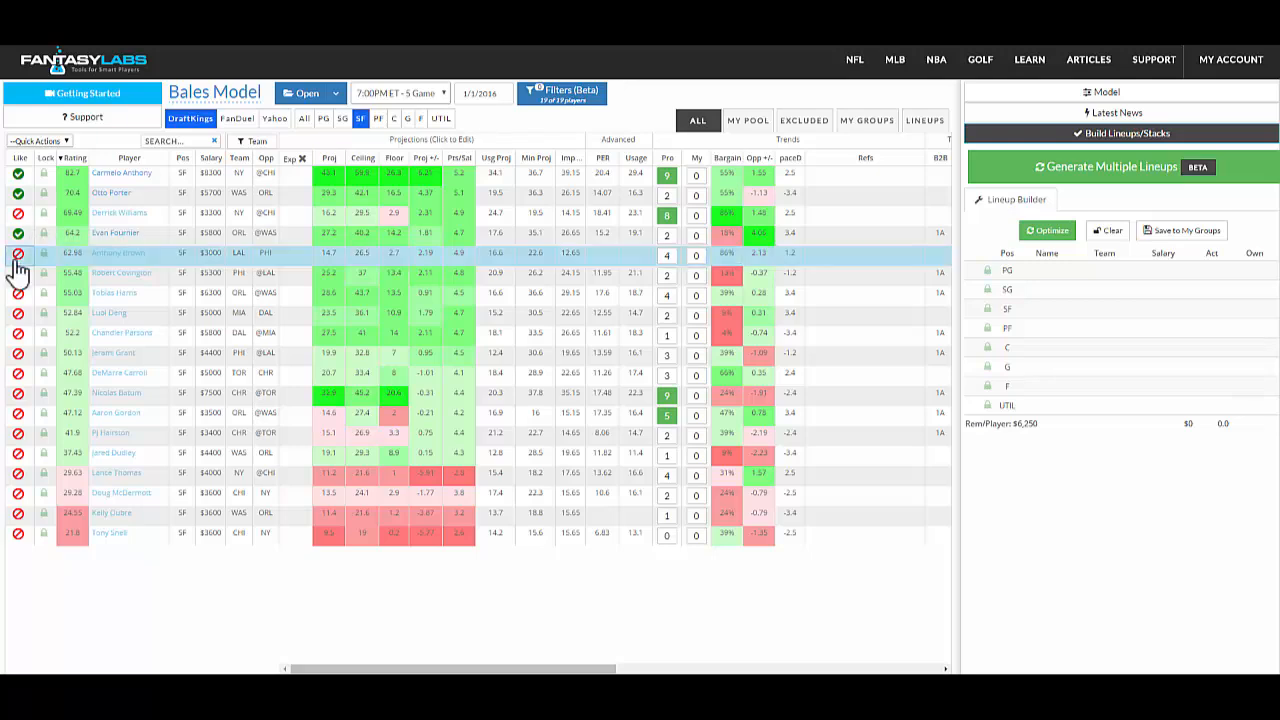
- Among the power forwards, like Dirk Nowitzki, Nerlens Noel, Chris Bosh, Cody Zeller and Bobby Portis
click(379, 119)
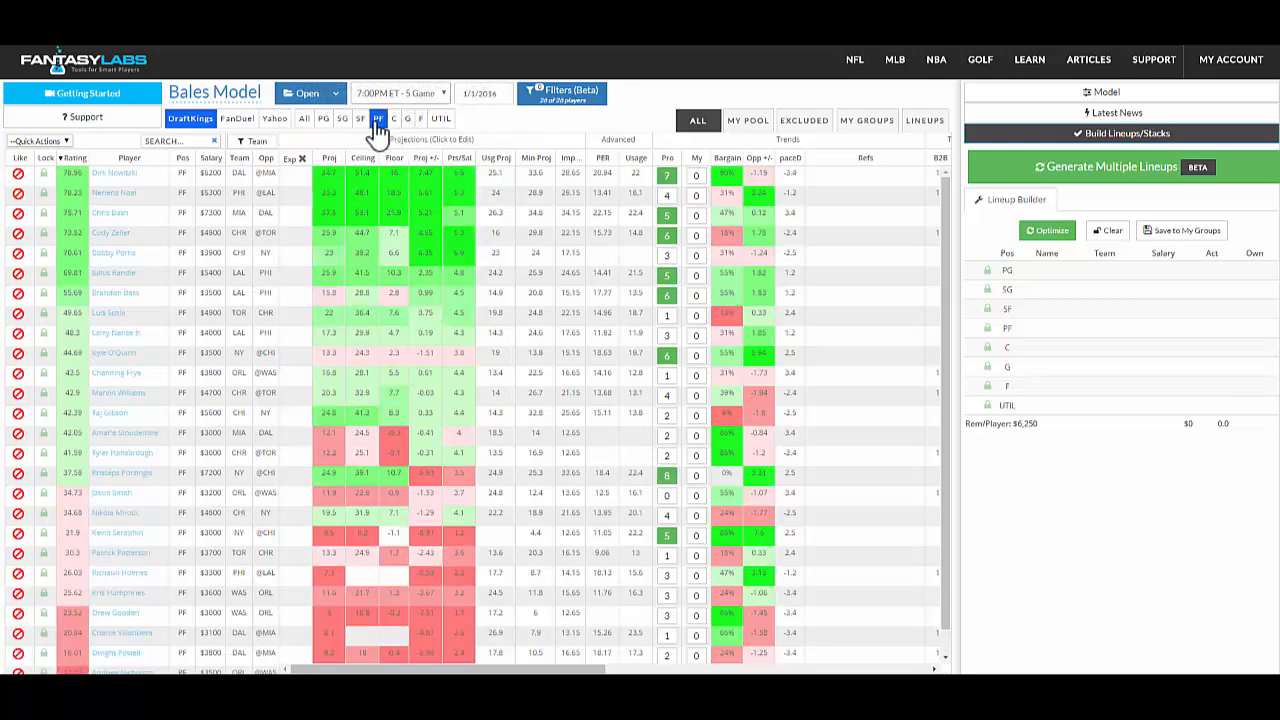
click(18, 174)
click(18, 194)
click(18, 214)
click(18, 234)
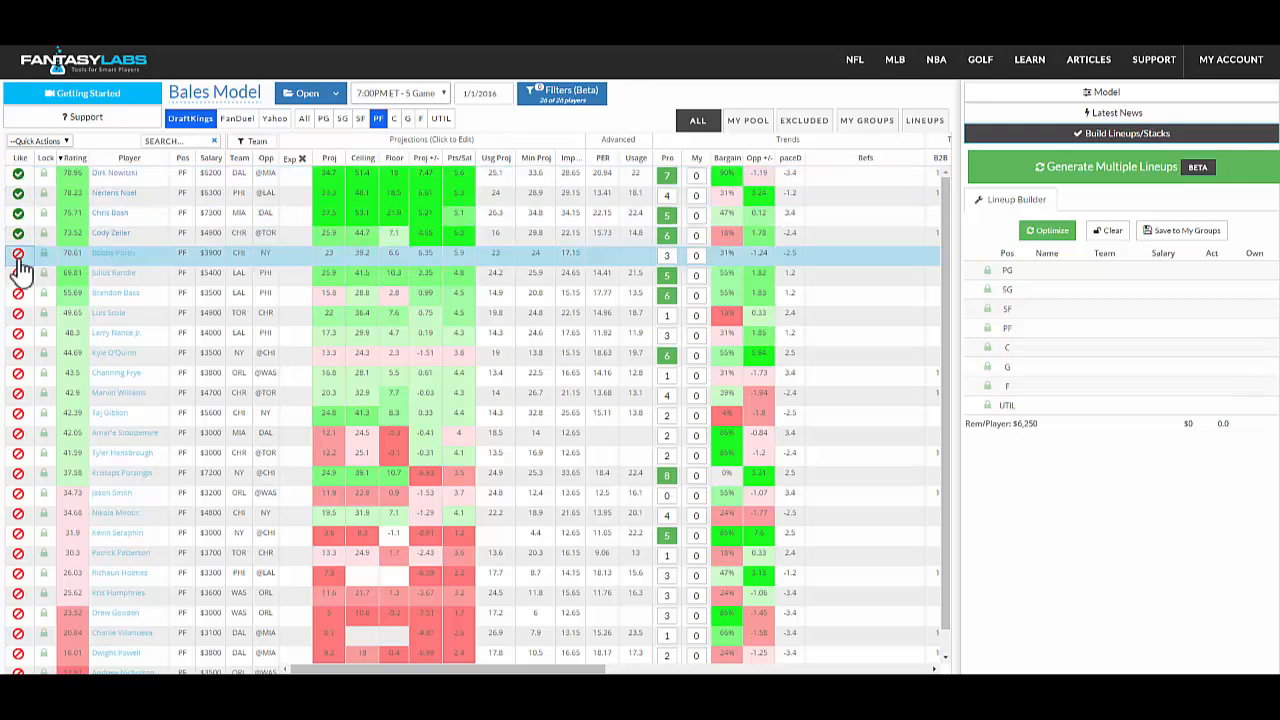
click(18, 254)
- Among the centers, like Nikola Vucevic, Marcin Gortat, Robin Lopez, Pau Gasol and Chris Andersen
click(394, 118)
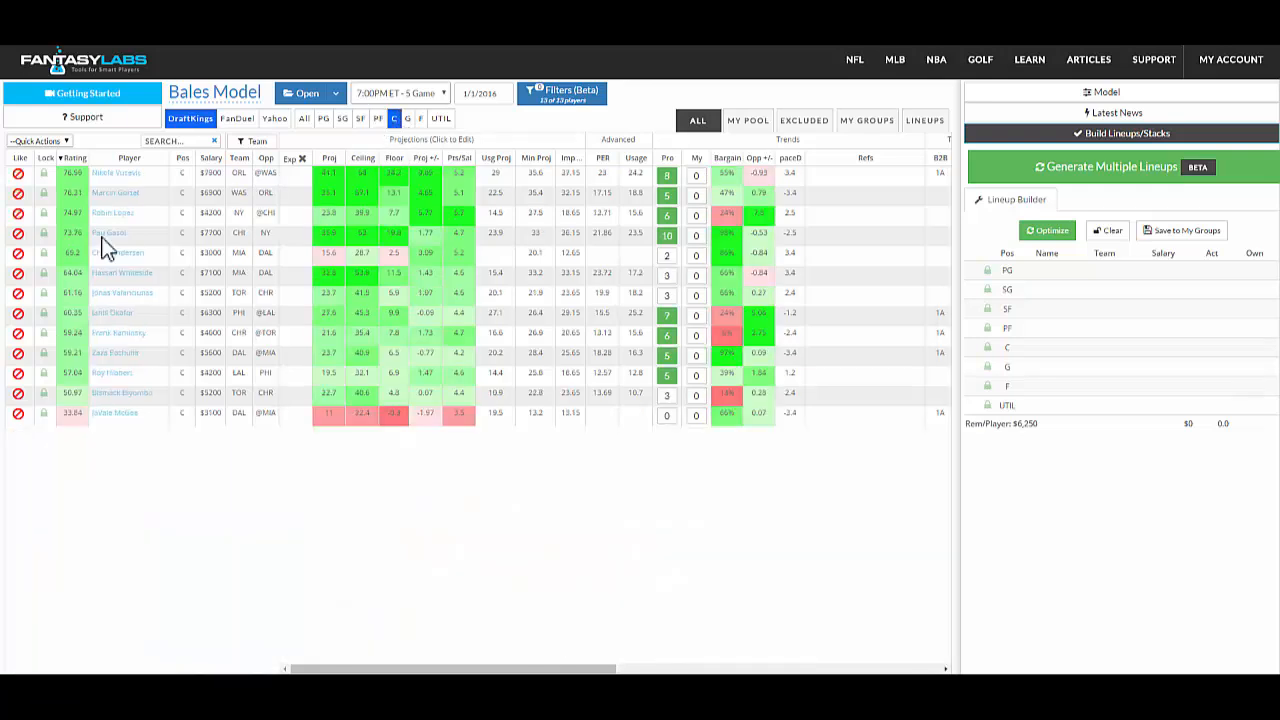
click(18, 174)
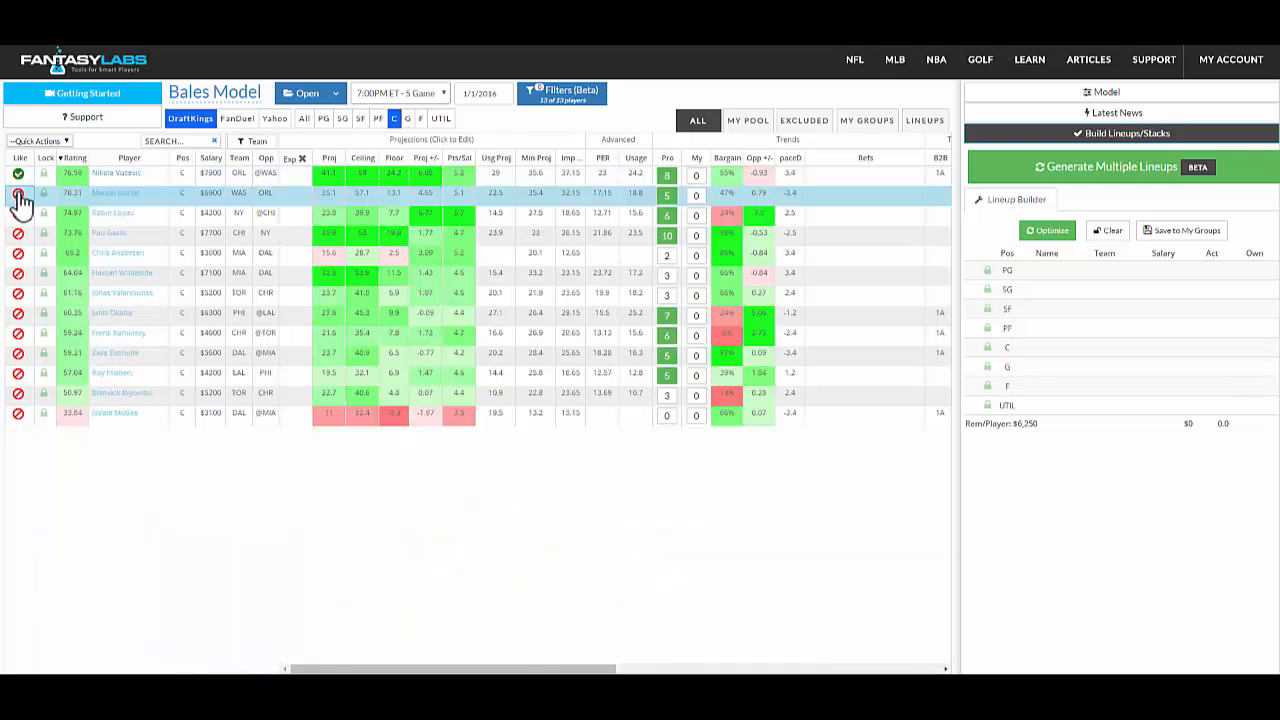
click(18, 194)
click(18, 254)
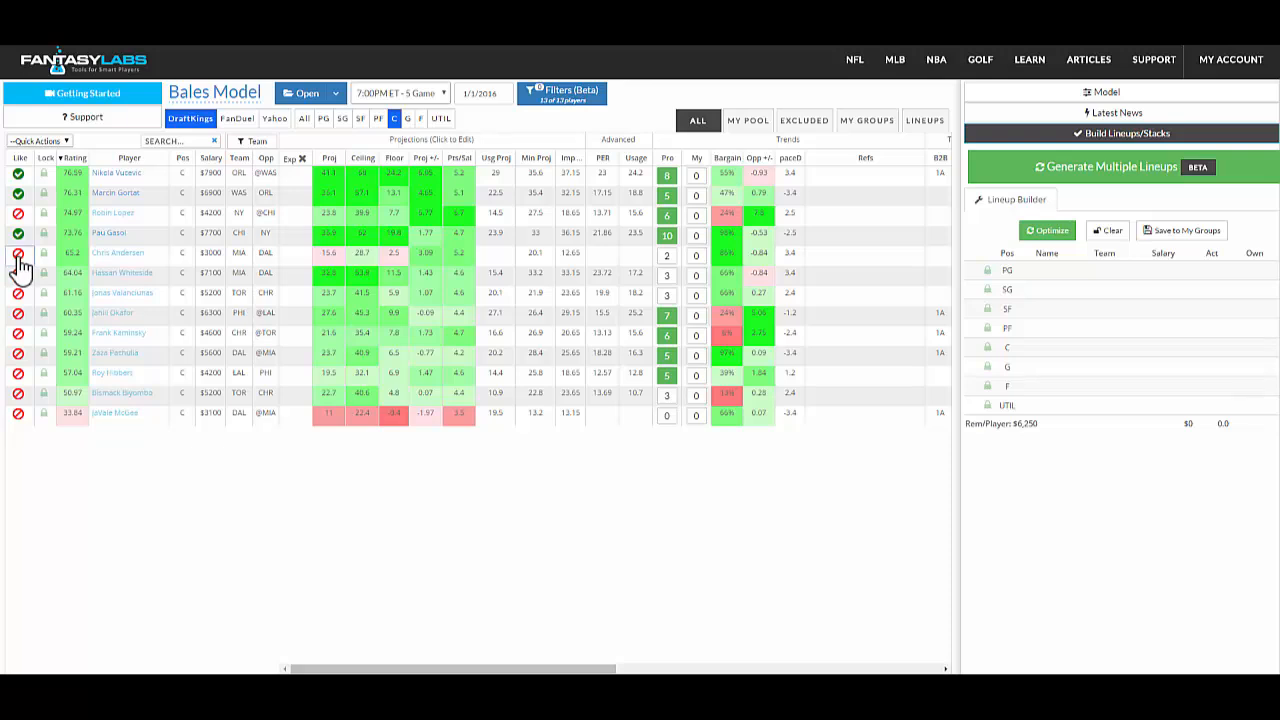
click(18, 214)
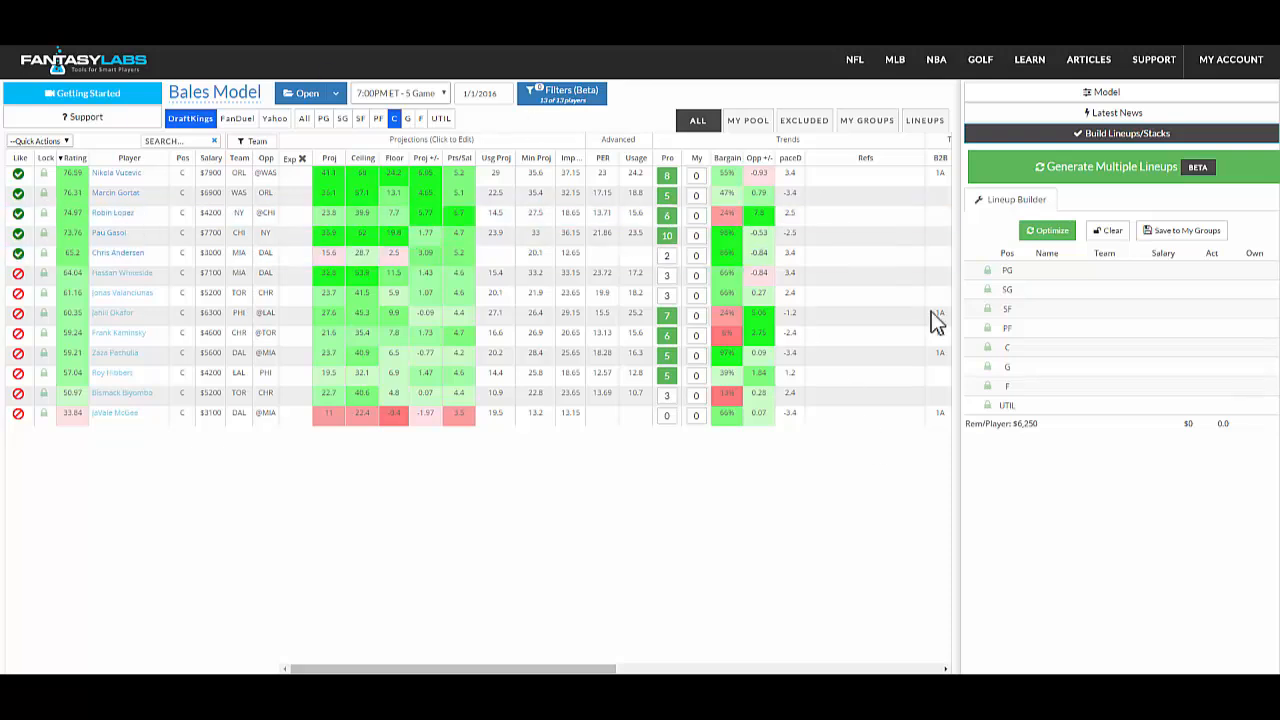
- Review the liked centers in the player pool and the excluded ones, and return to all players at all positions
click(748, 122)
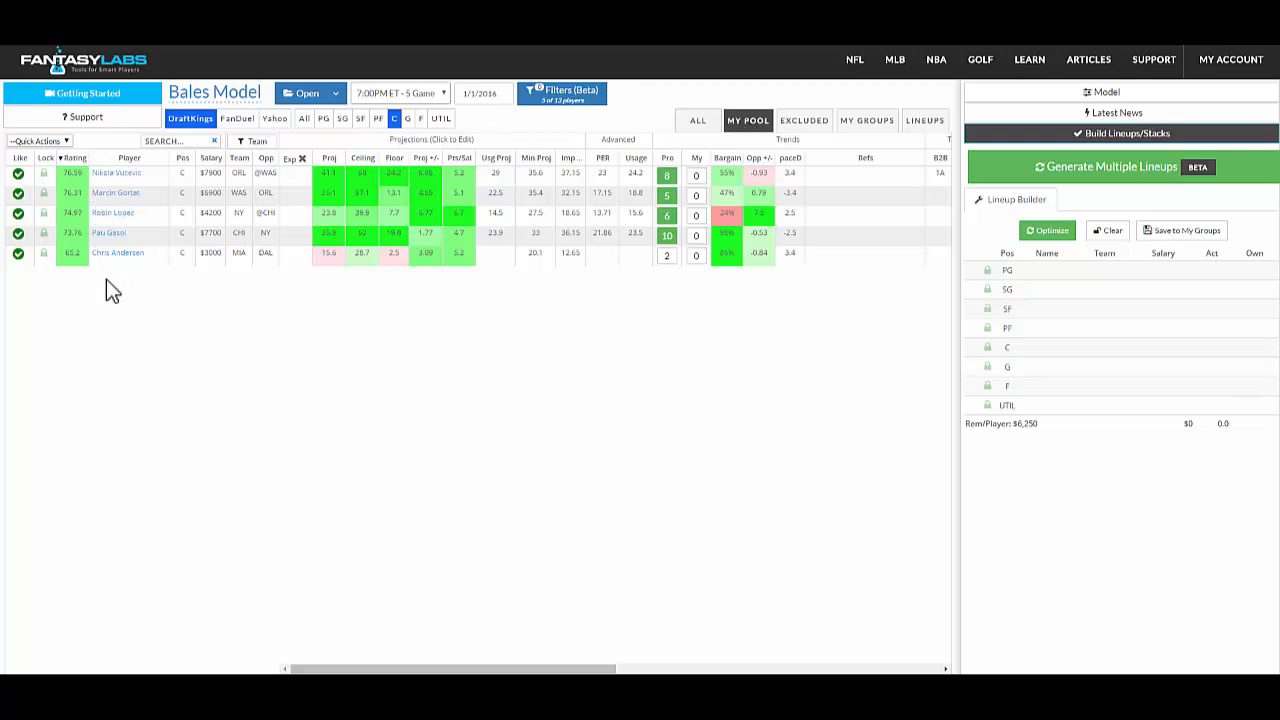
click(818, 121)
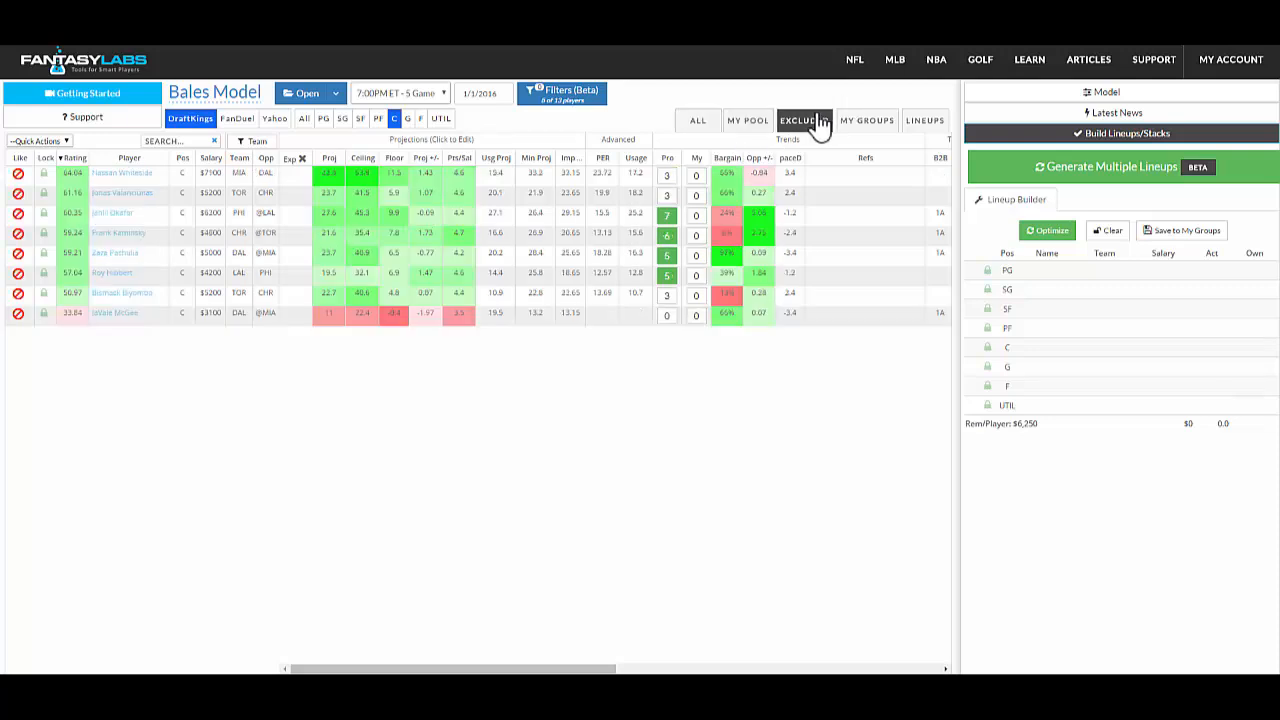
click(697, 121)
click(304, 119)
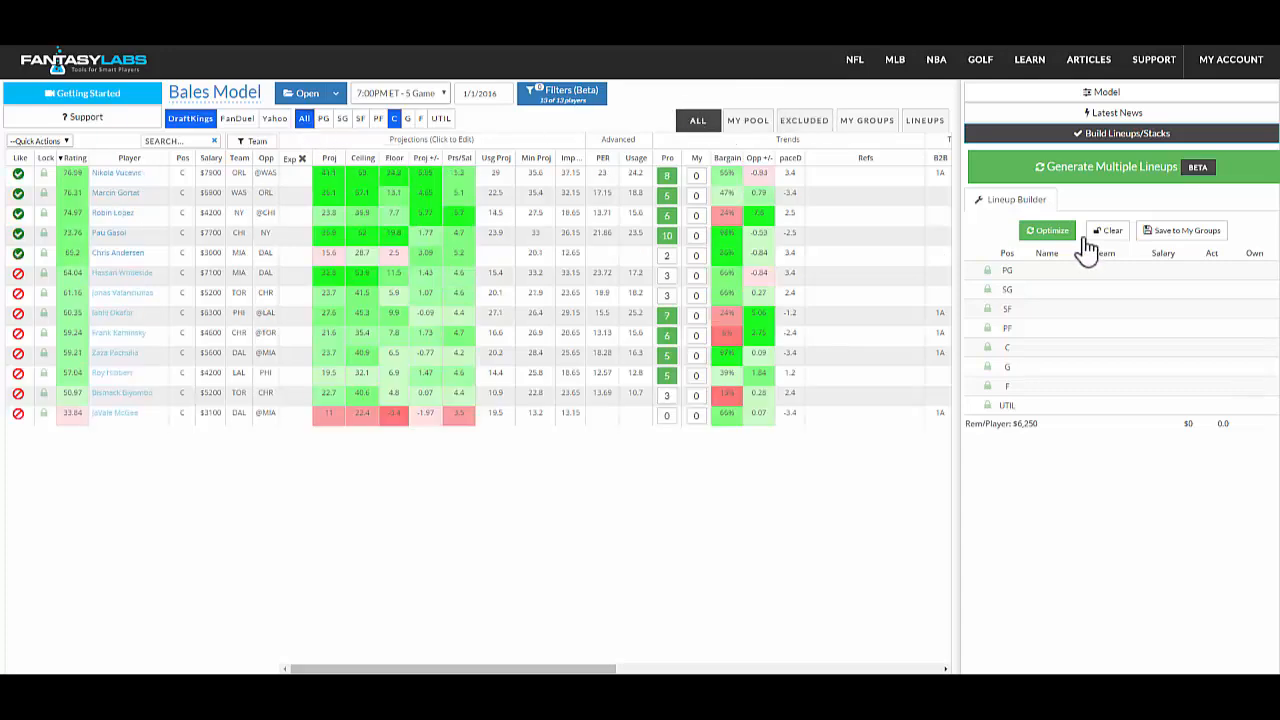
- Generate 20 lineups at once from the liked players with the Bales GPP Template
click(1115, 172)
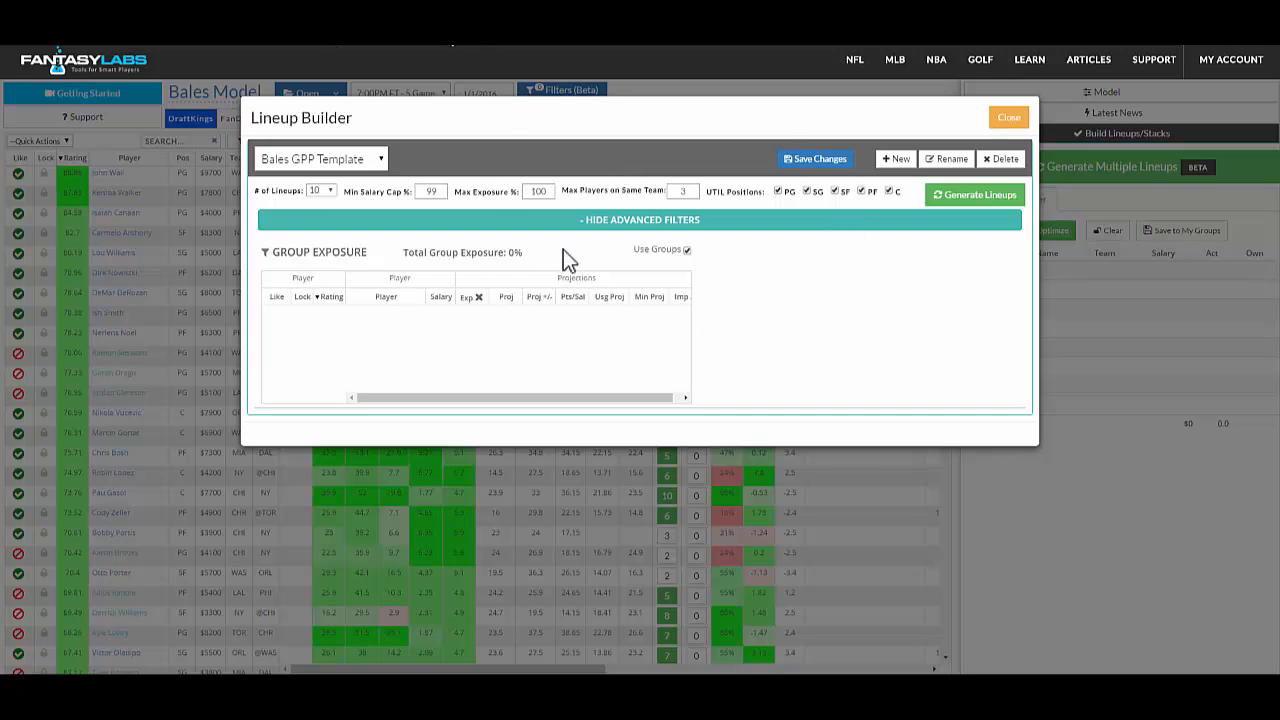
click(321, 191)
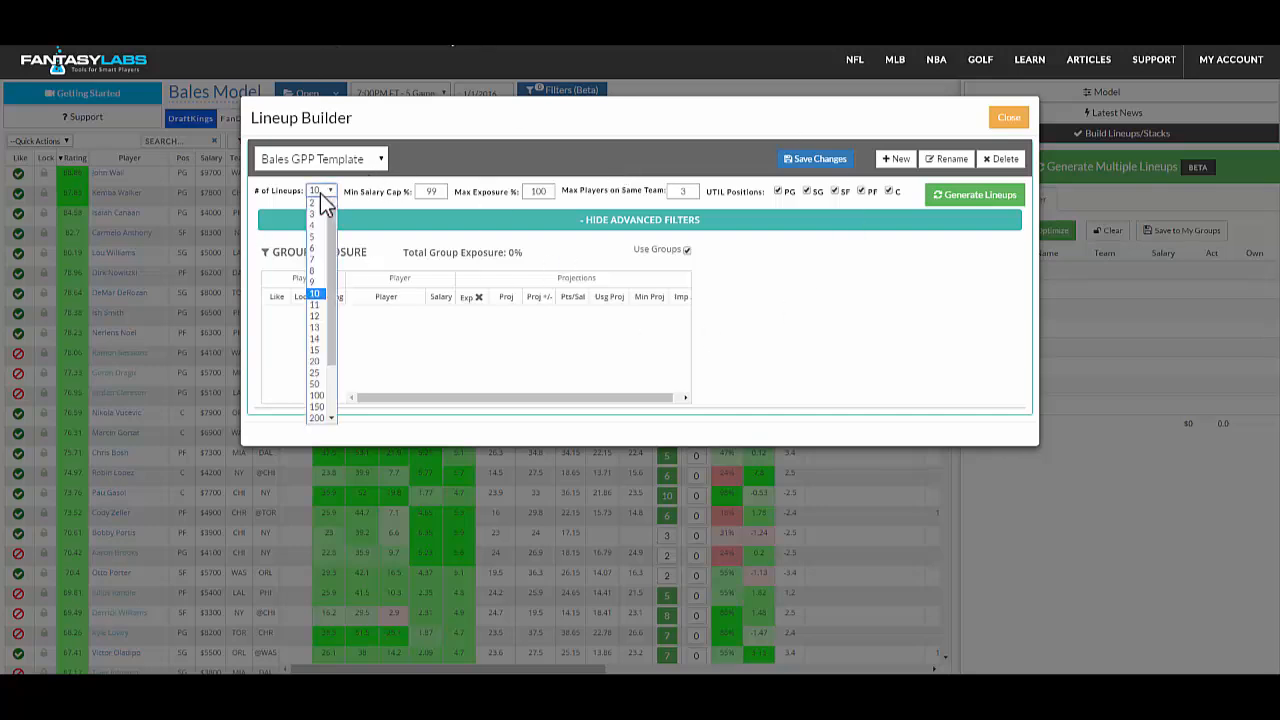
click(316, 361)
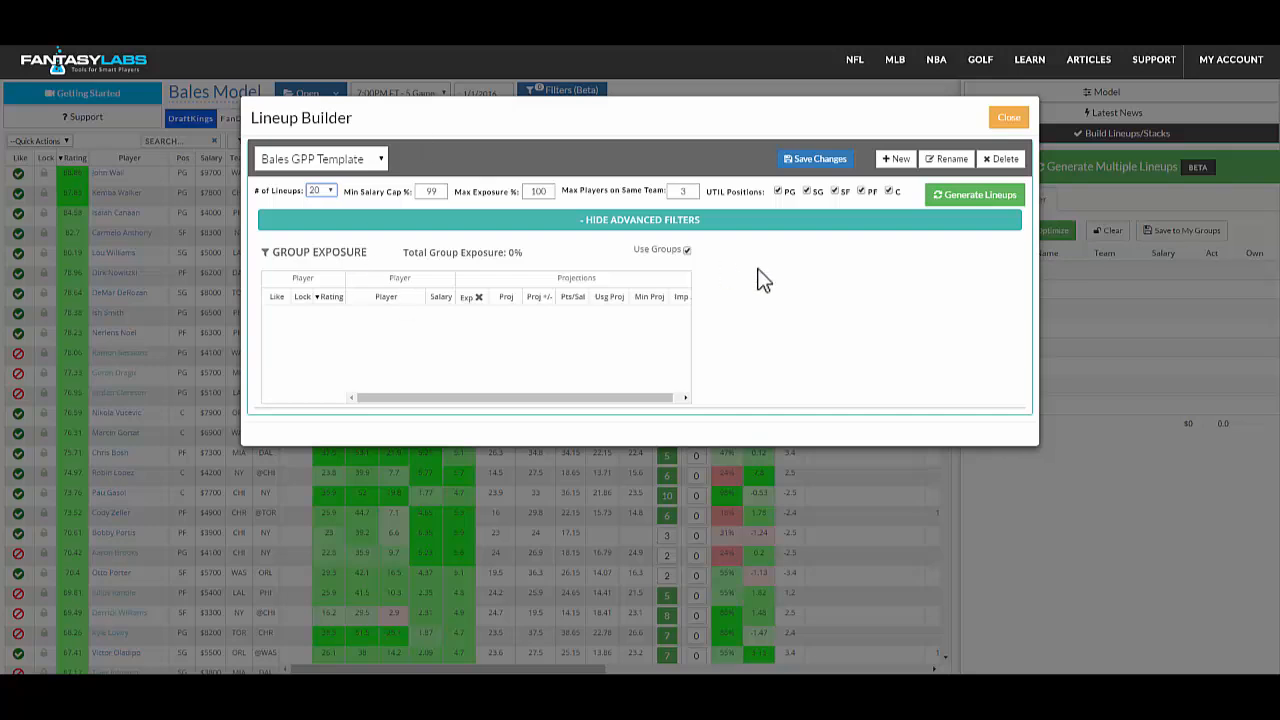
click(1008, 197)
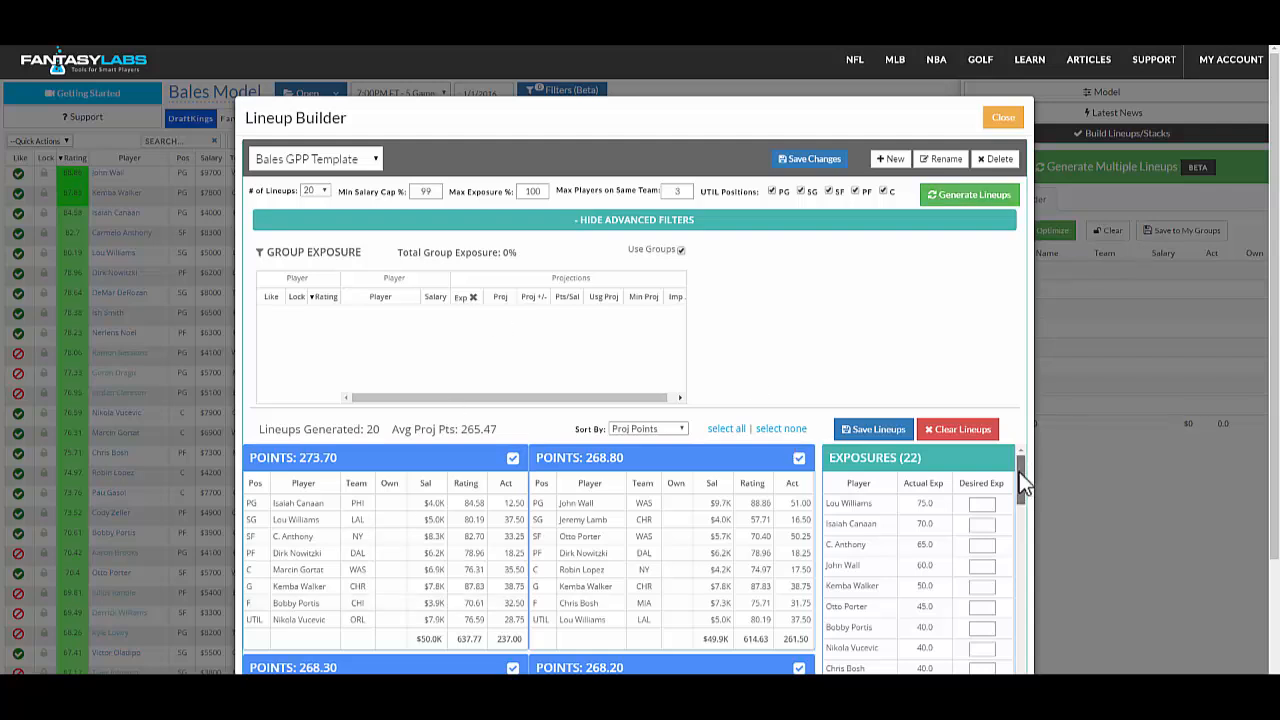
- Look over the generated lineups and player exposures, save the lineups and close the builder
scroll(1019, 476, down, 2)
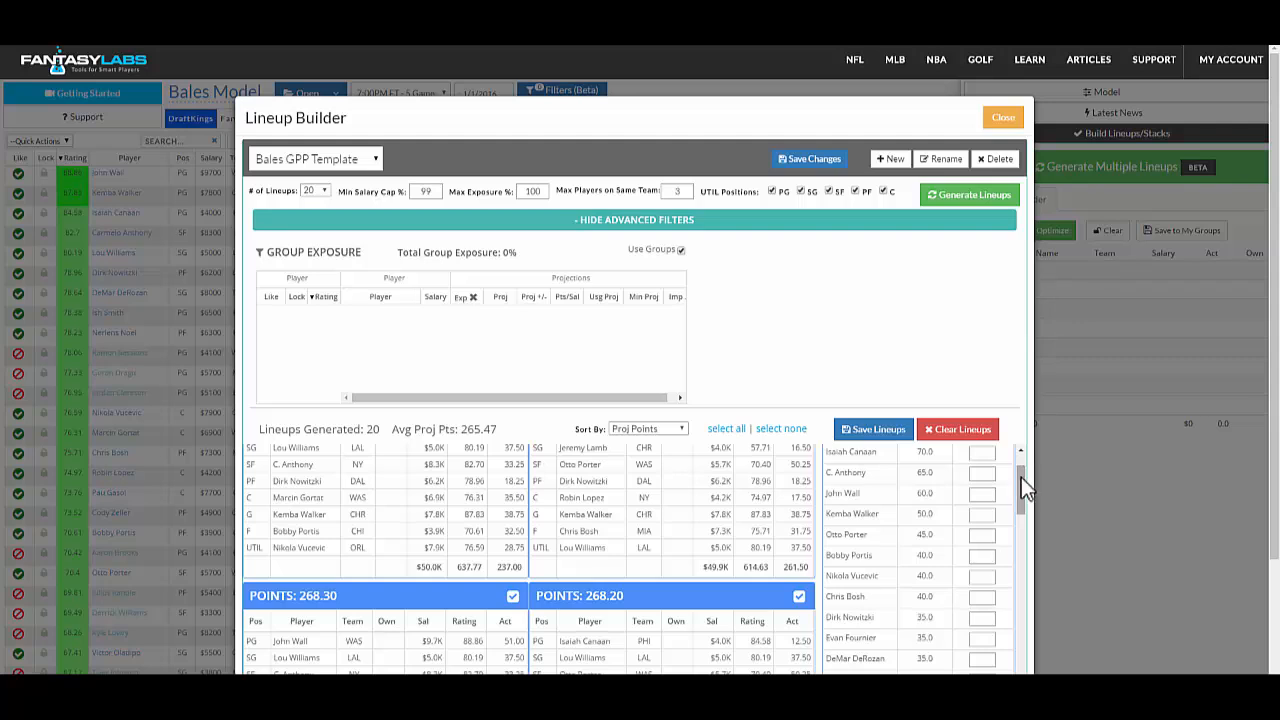
scroll(1021, 477, up, 2)
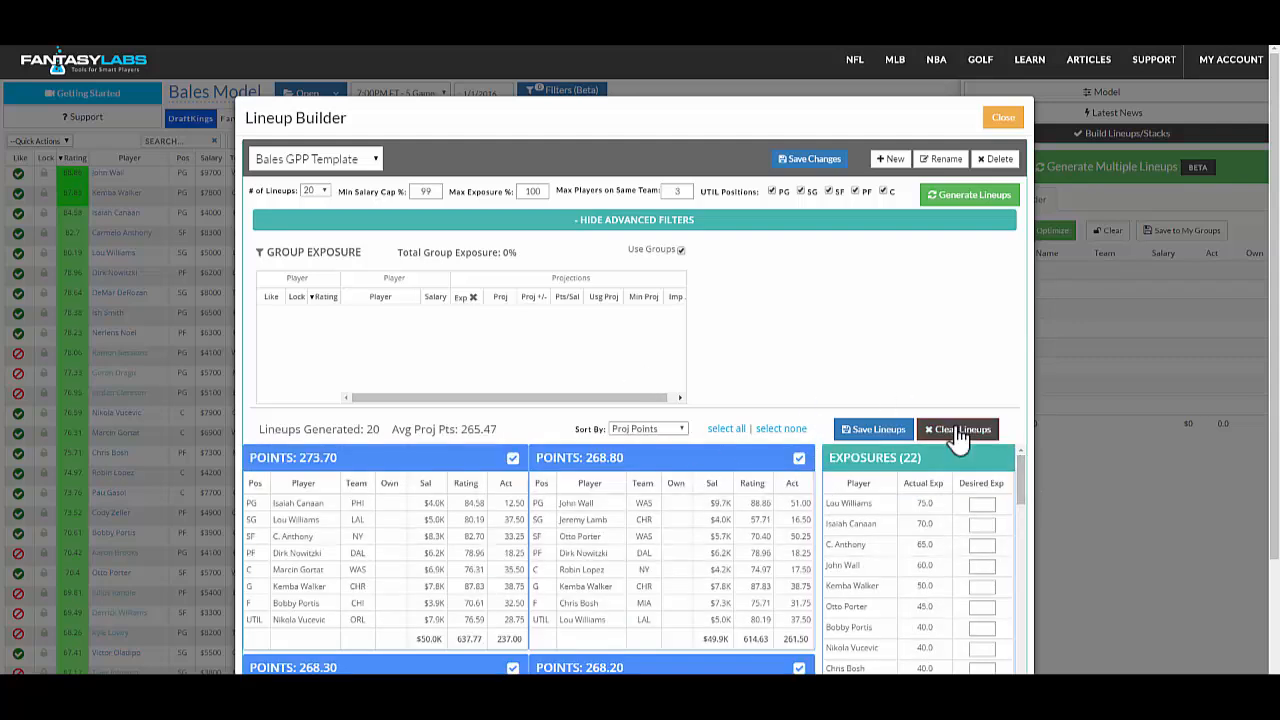
click(885, 437)
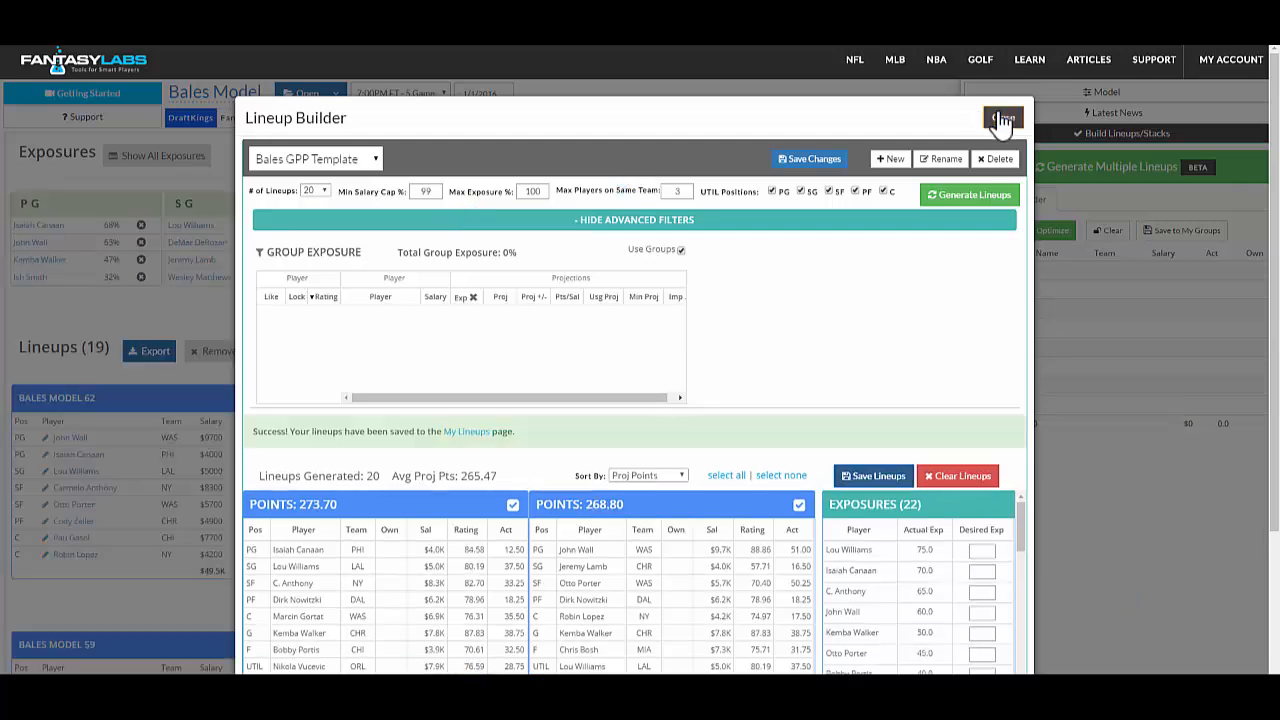
click(1001, 120)
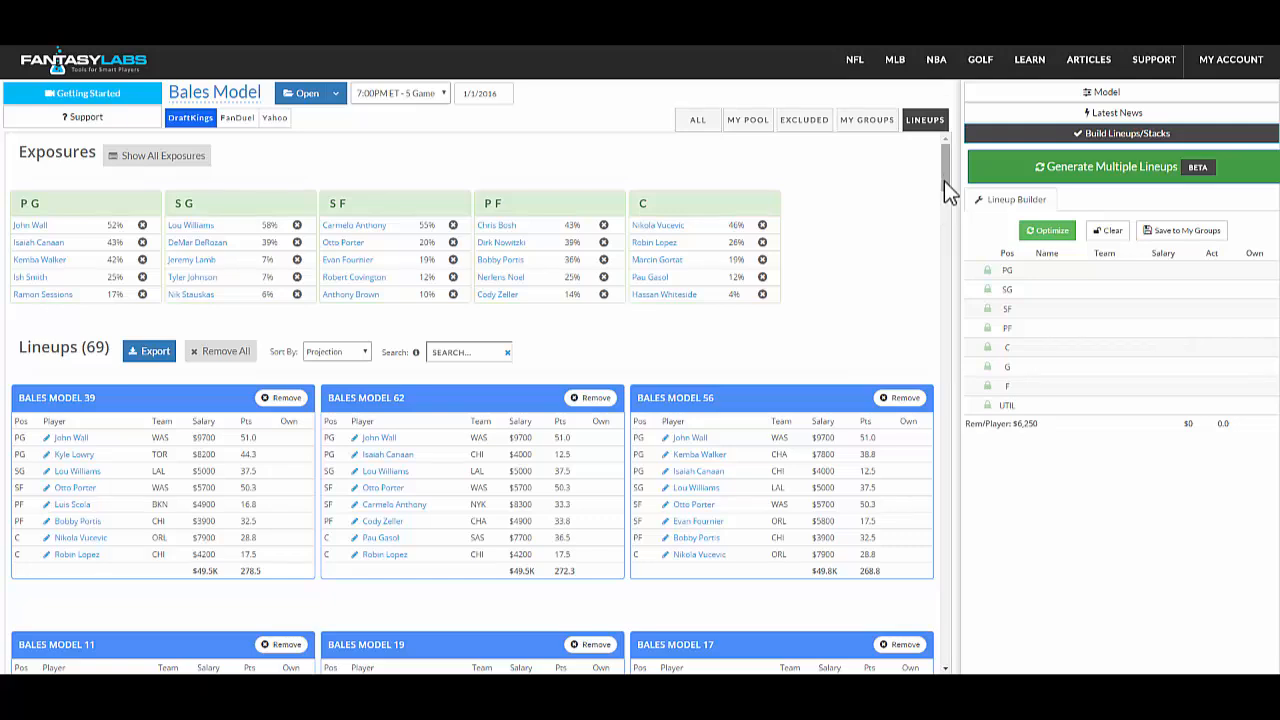
- Check the full player exposures across the saved lineups and return to the short exposure summary
mouse_move(944, 173)
mouse_down()
mouse_move(944, 189)
mouse_move(943, 150)
mouse_up()
click(168, 160)
click(168, 160)
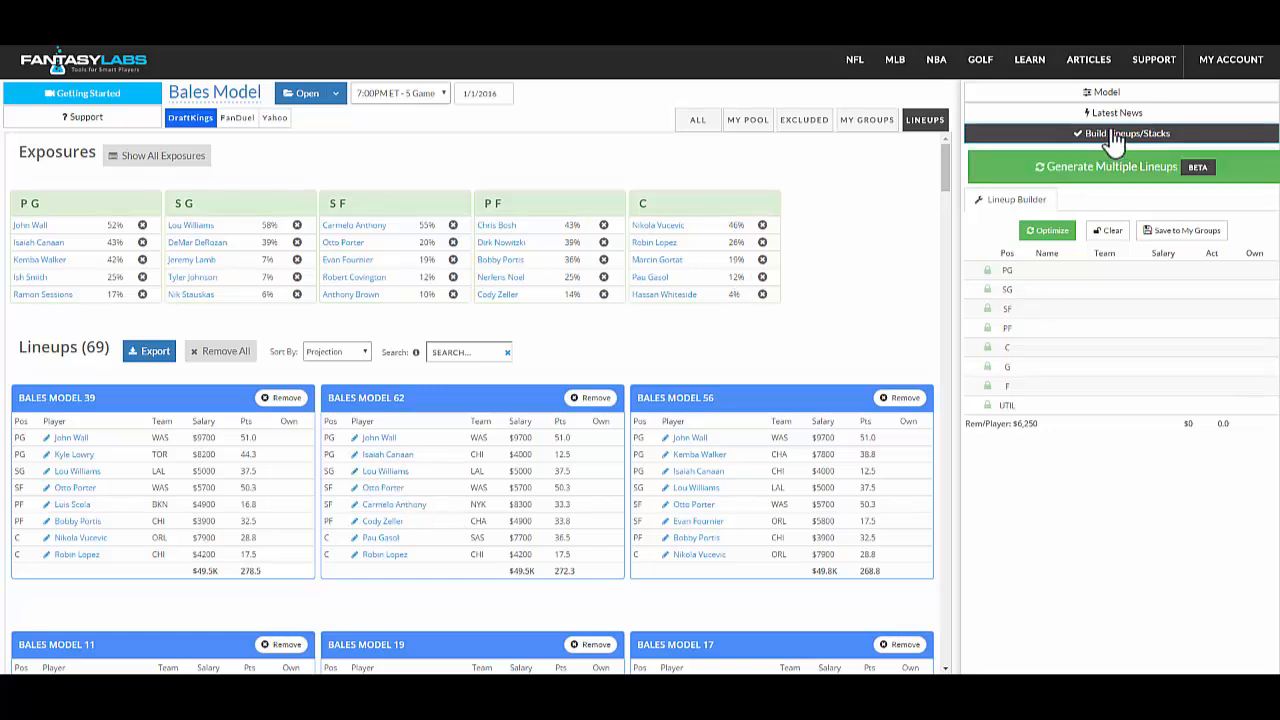
- Lock point guard John Wall and shooting guard Wesley Matthews into the single lineup from the full player list
click(699, 121)
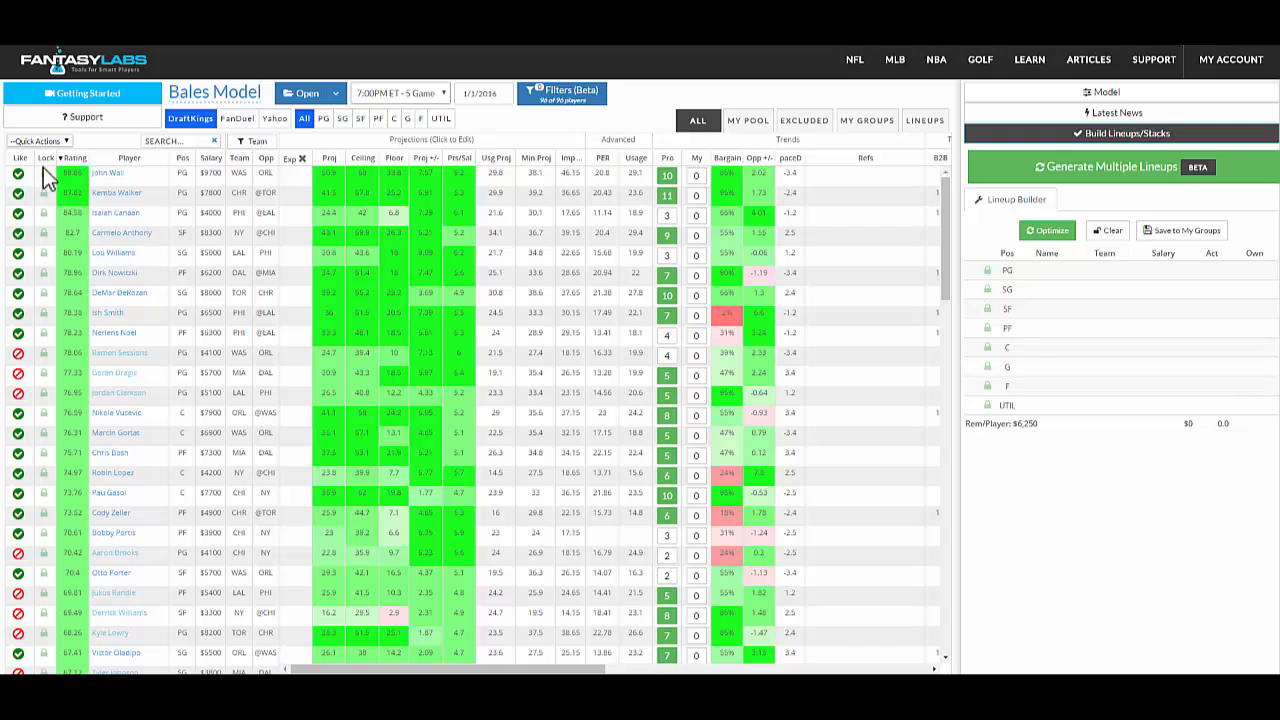
click(323, 120)
click(43, 176)
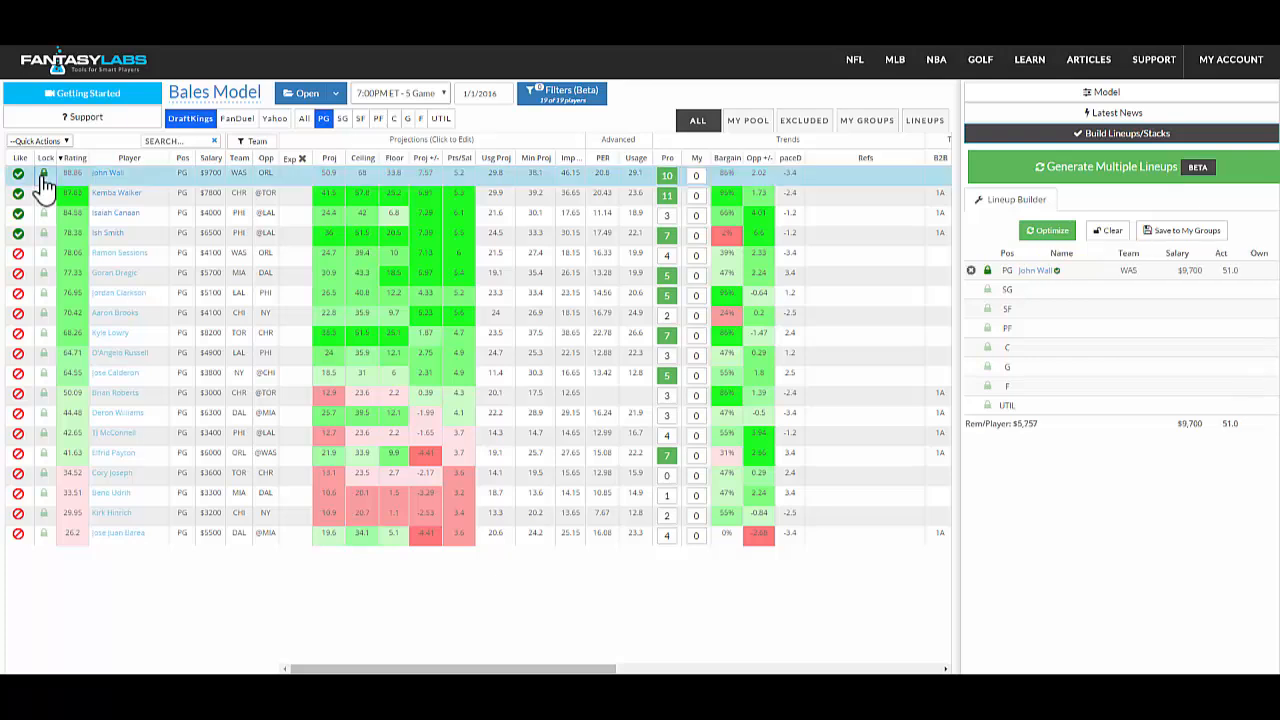
click(342, 120)
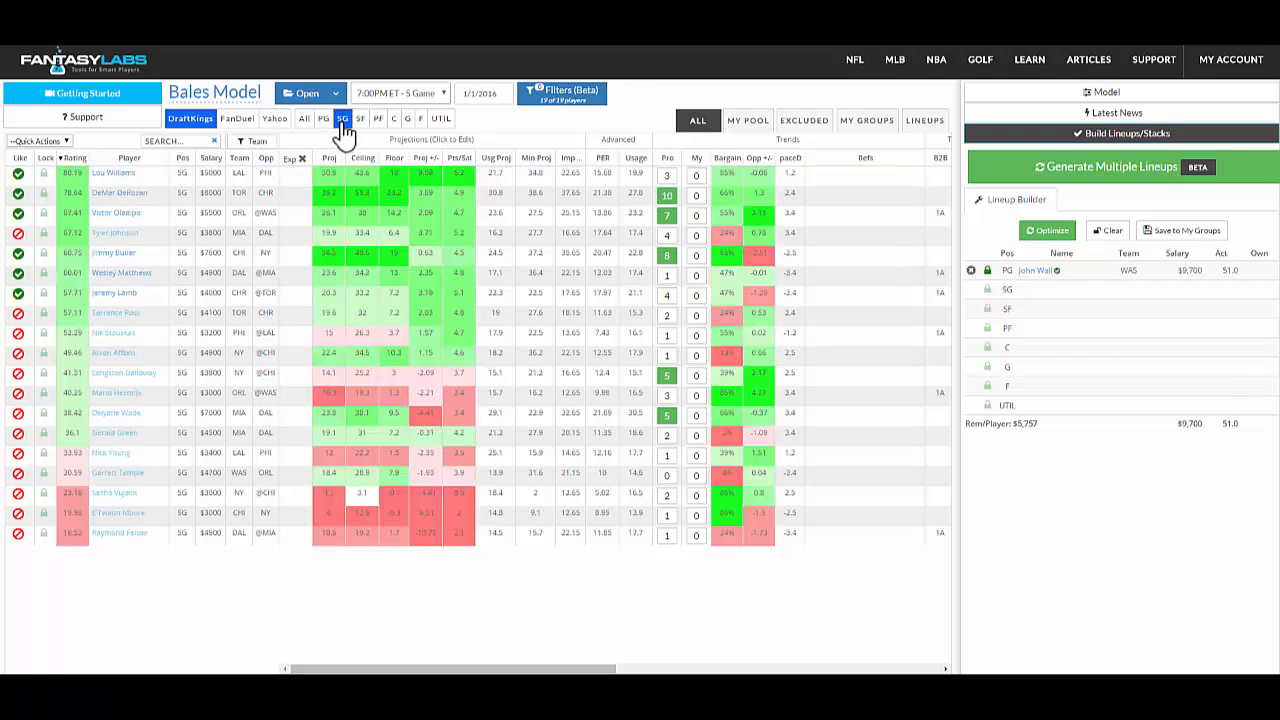
click(43, 273)
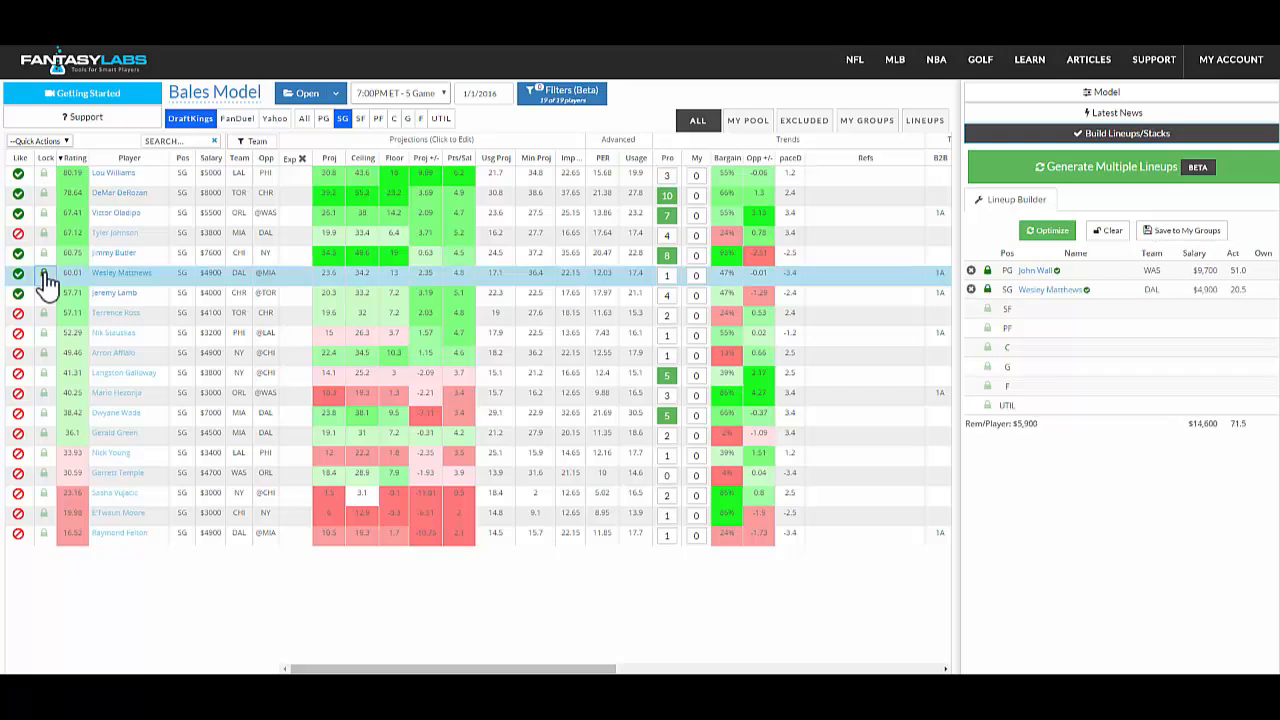
- Lock small forward Carmelo Anthony into the lineup and save the locked players as a group
click(361, 119)
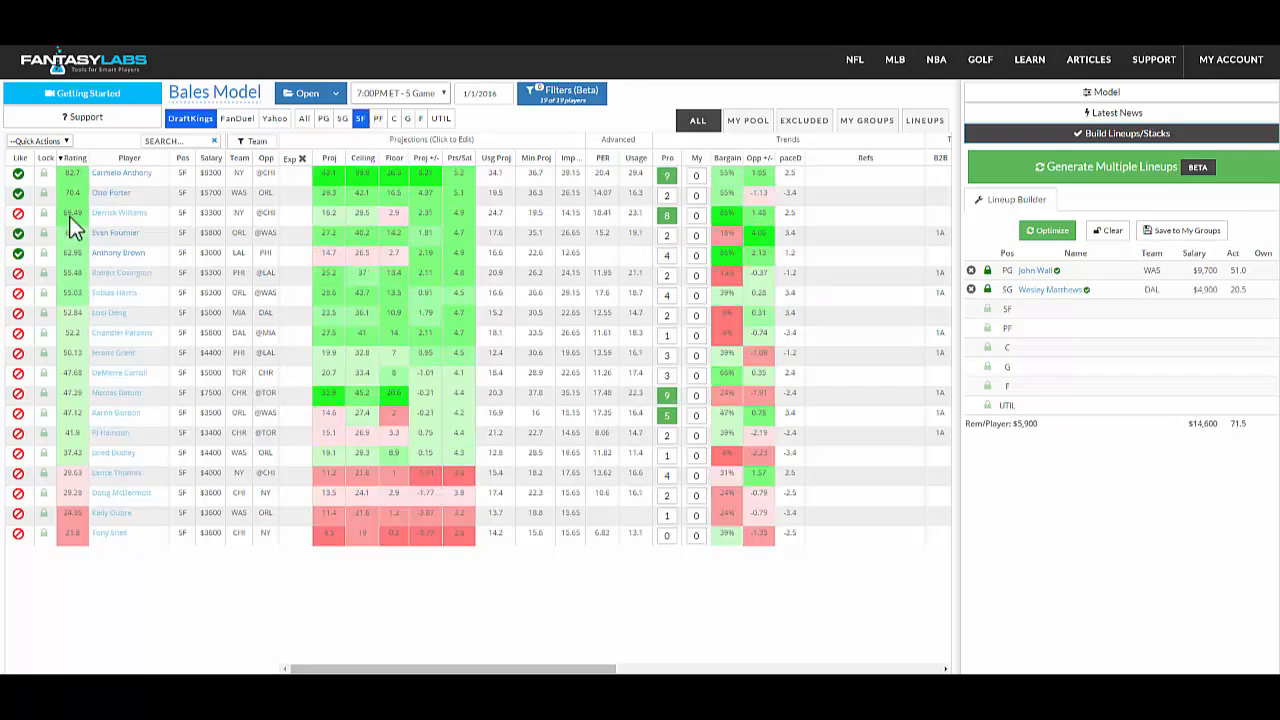
click(43, 174)
click(1162, 236)
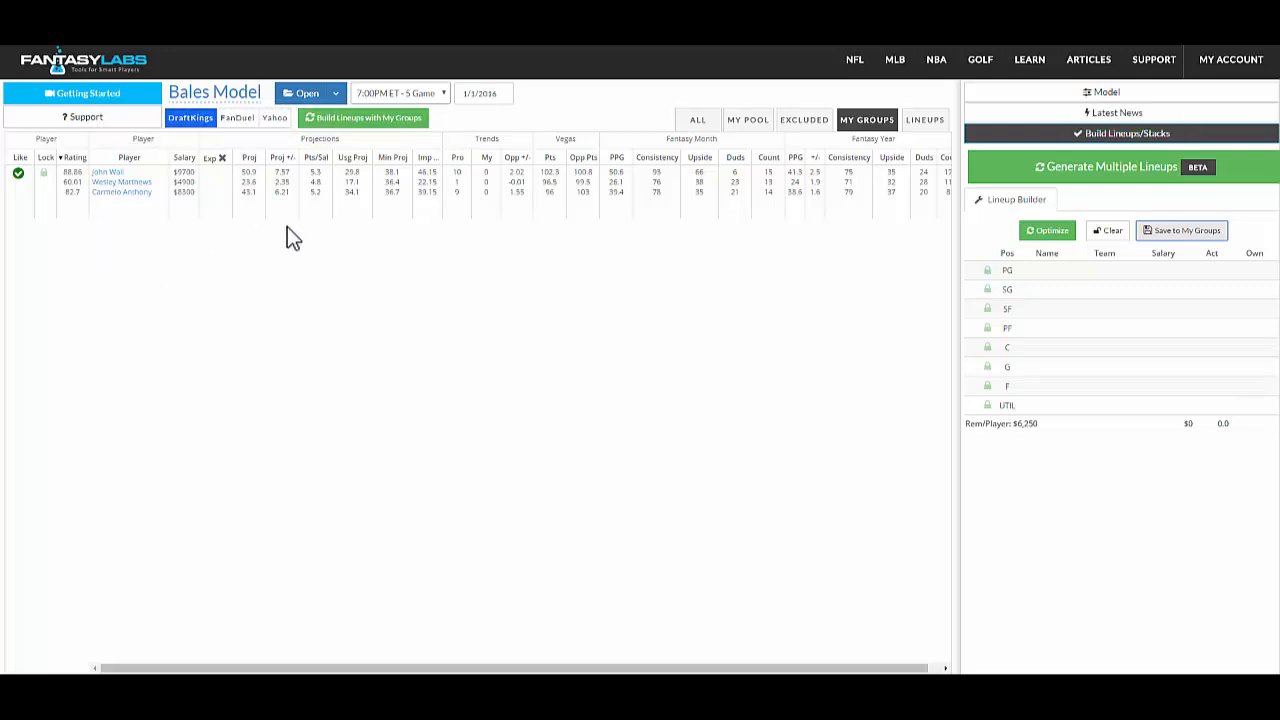
- Open the multiple-lineup builder and set the exposure of the Wall, Matthews and Anthony group to 30%
click(1053, 186)
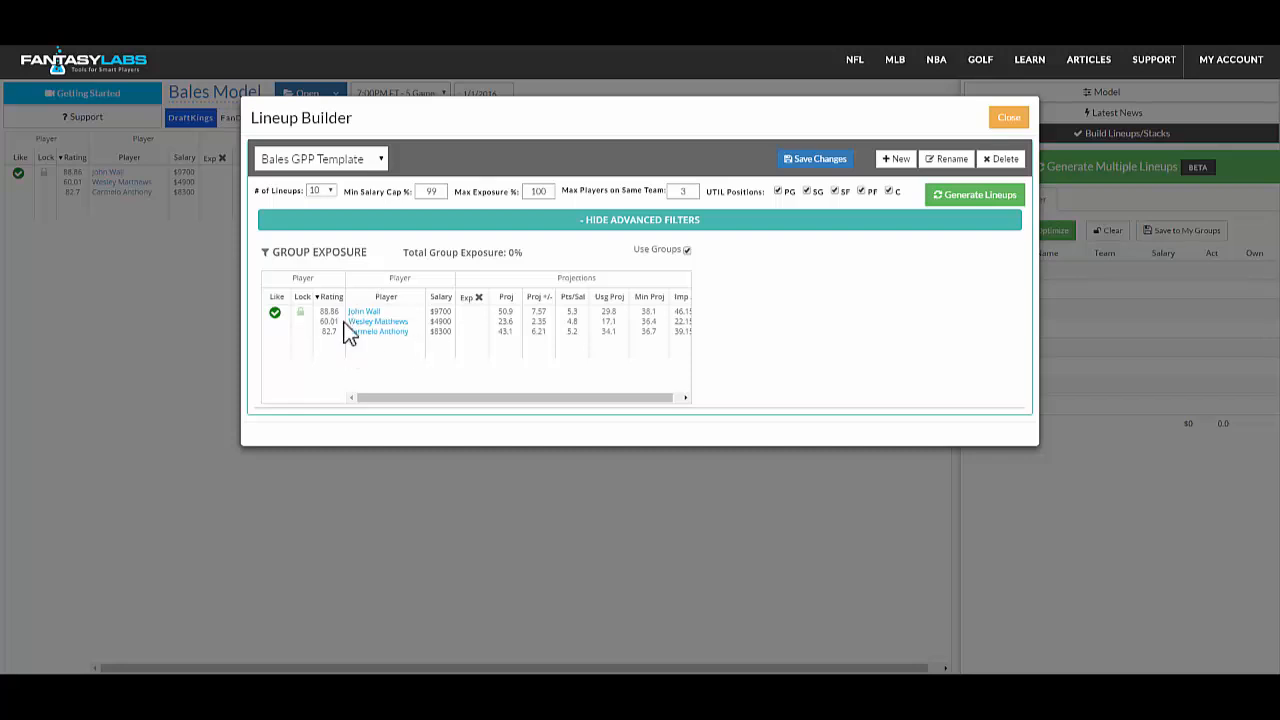
click(476, 315)
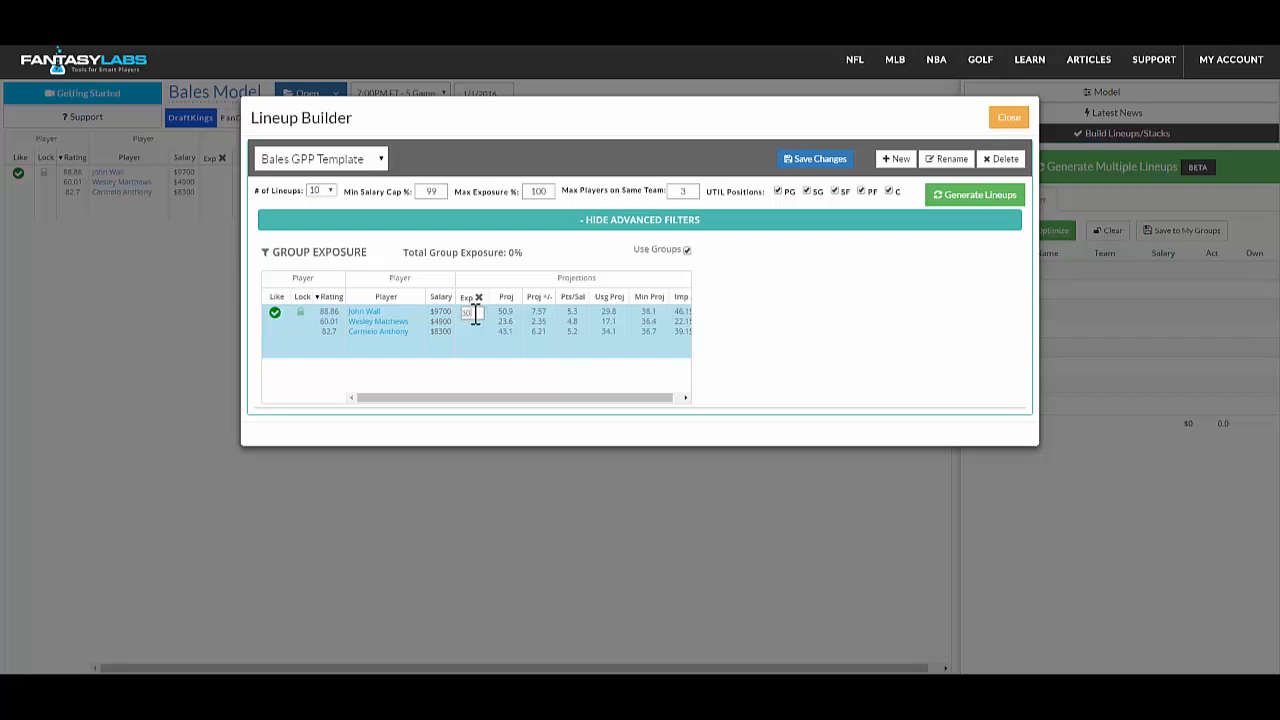
text(30)
click(522, 134)
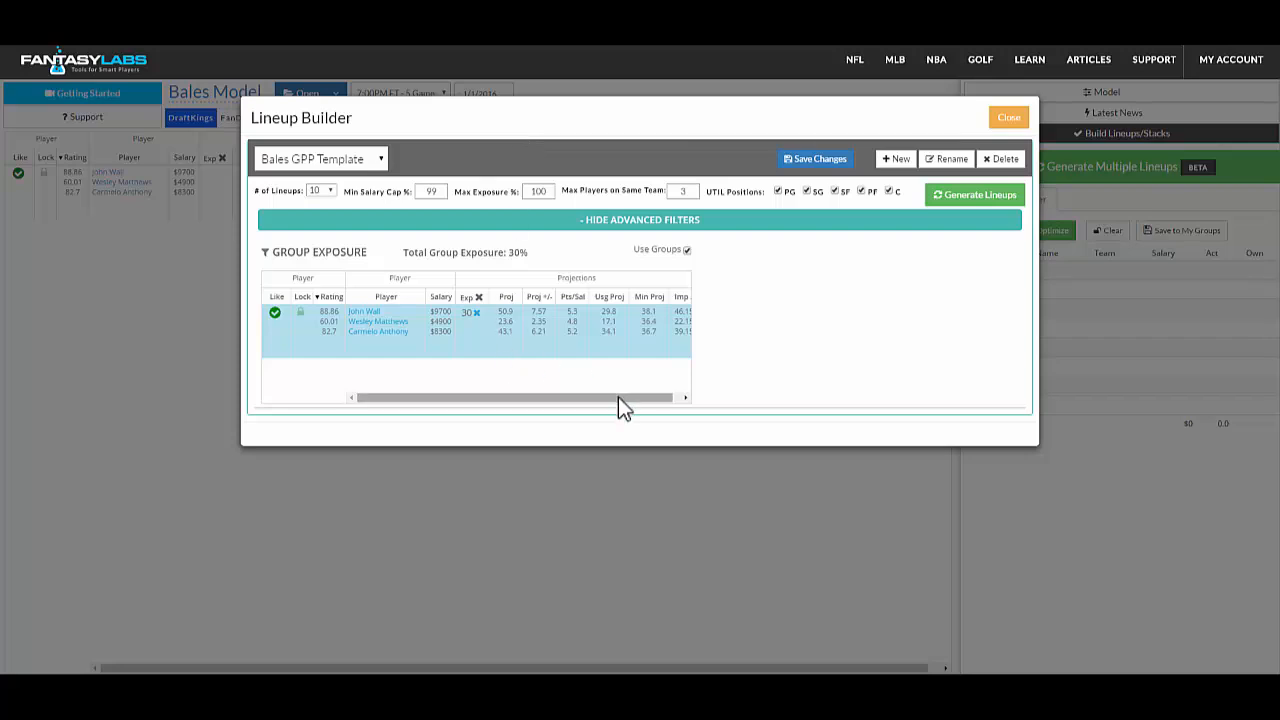
- Generate 15 lineups using the group exposure with the Bales GPP Template, and close the builder
click(329, 192)
click(314, 360)
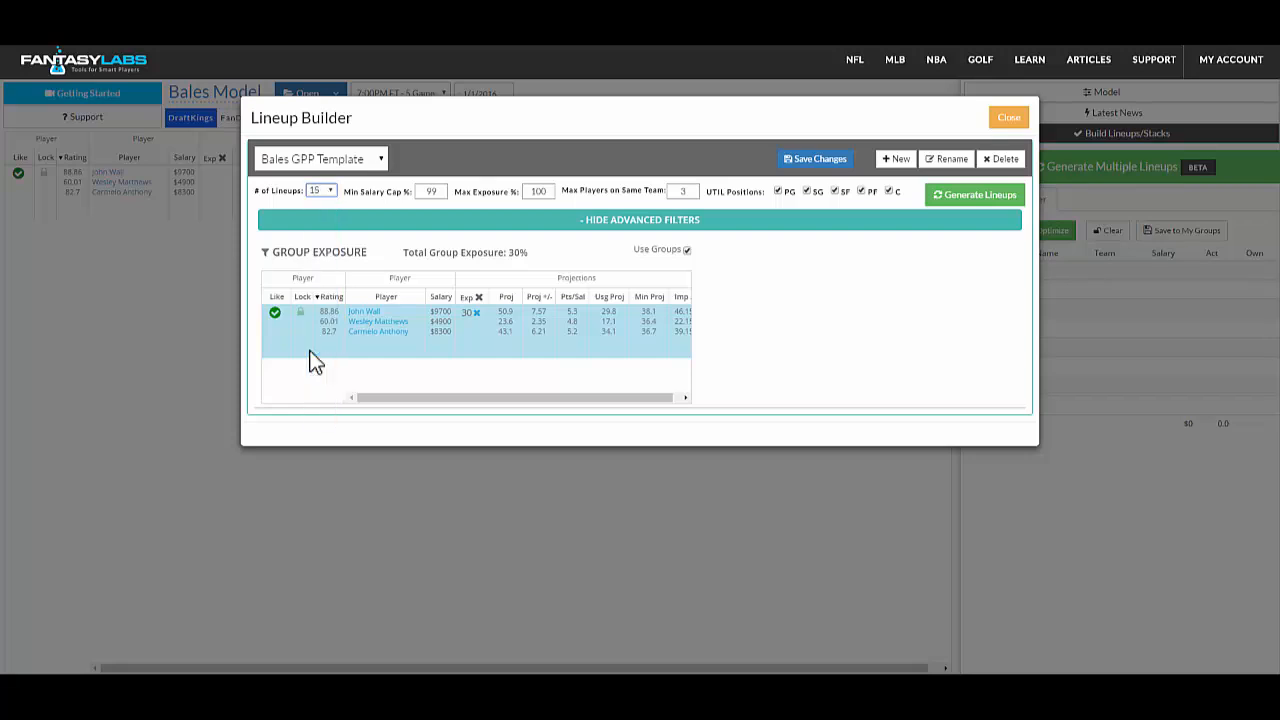
click(963, 199)
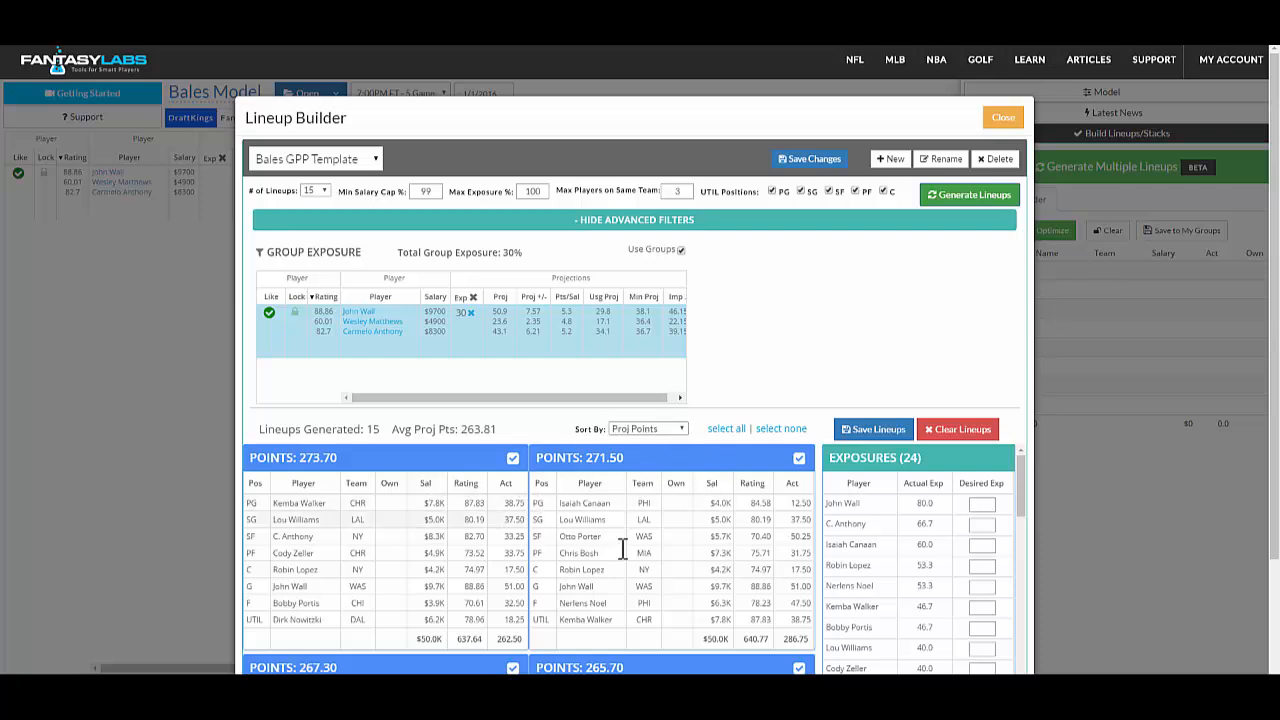
click(1003, 120)
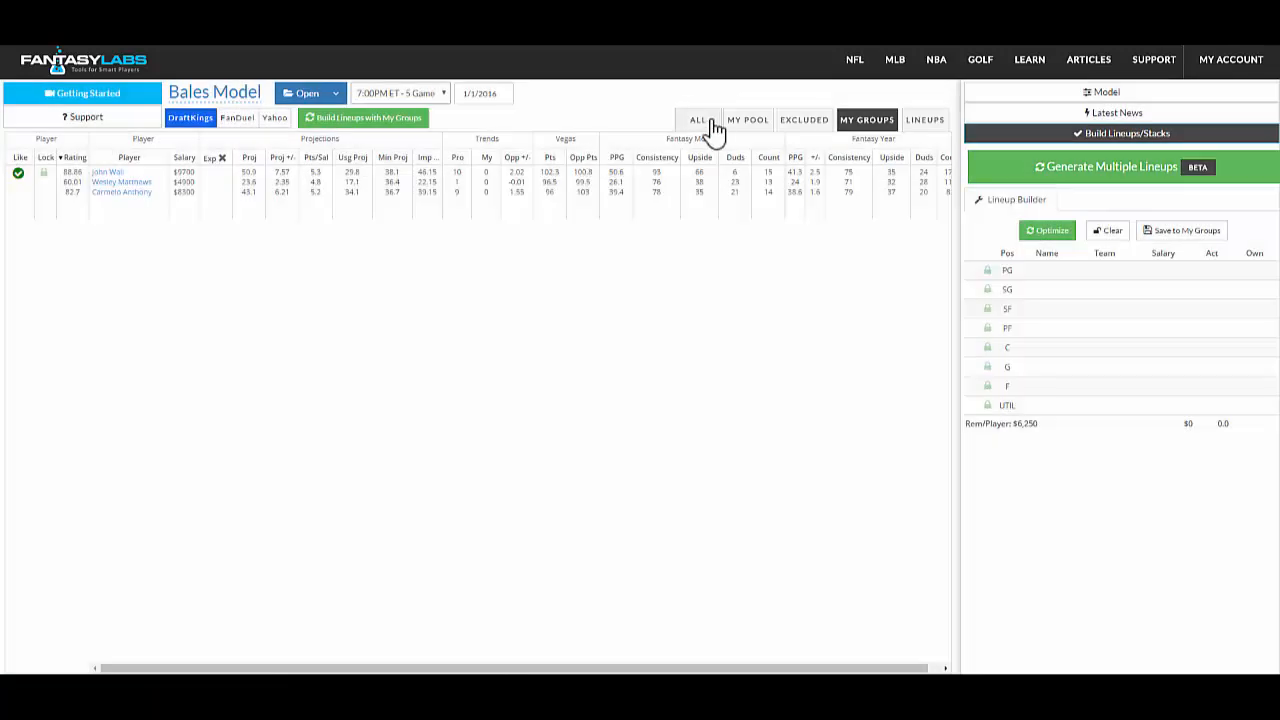
- Return to the full player list, look over the liked small forwards and show all positions
click(699, 121)
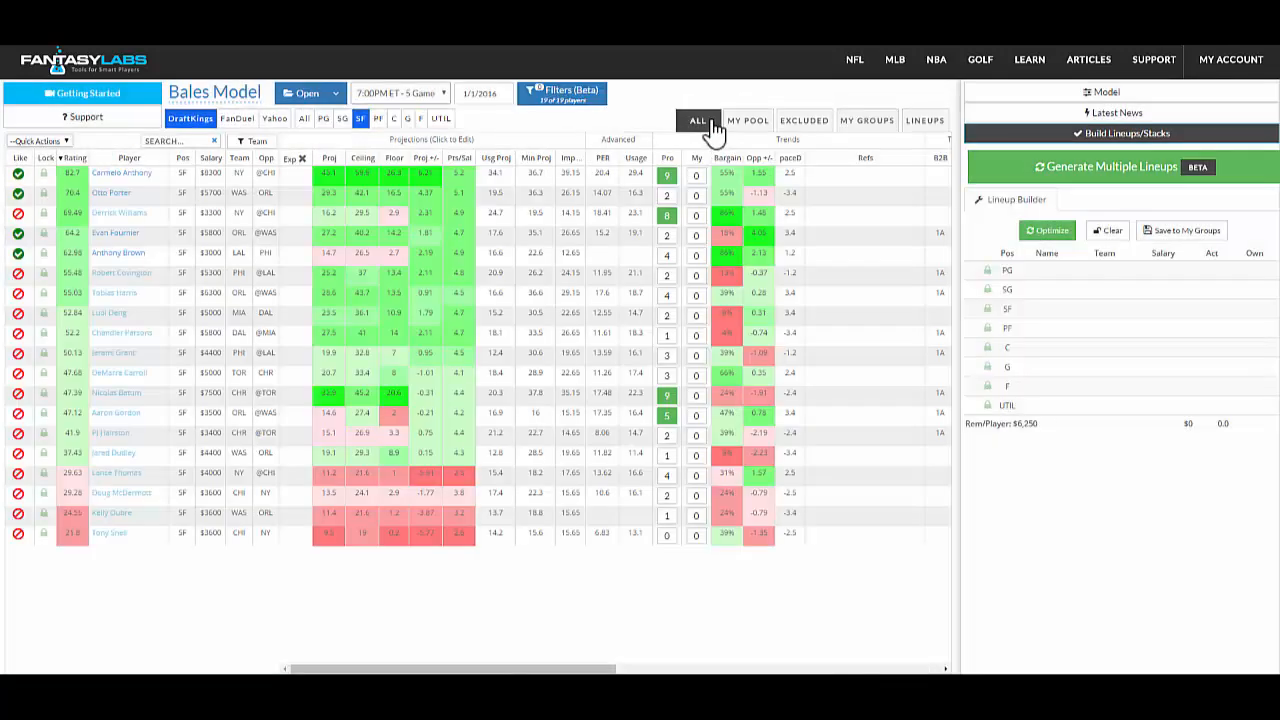
click(18, 193)
click(18, 213)
click(305, 119)
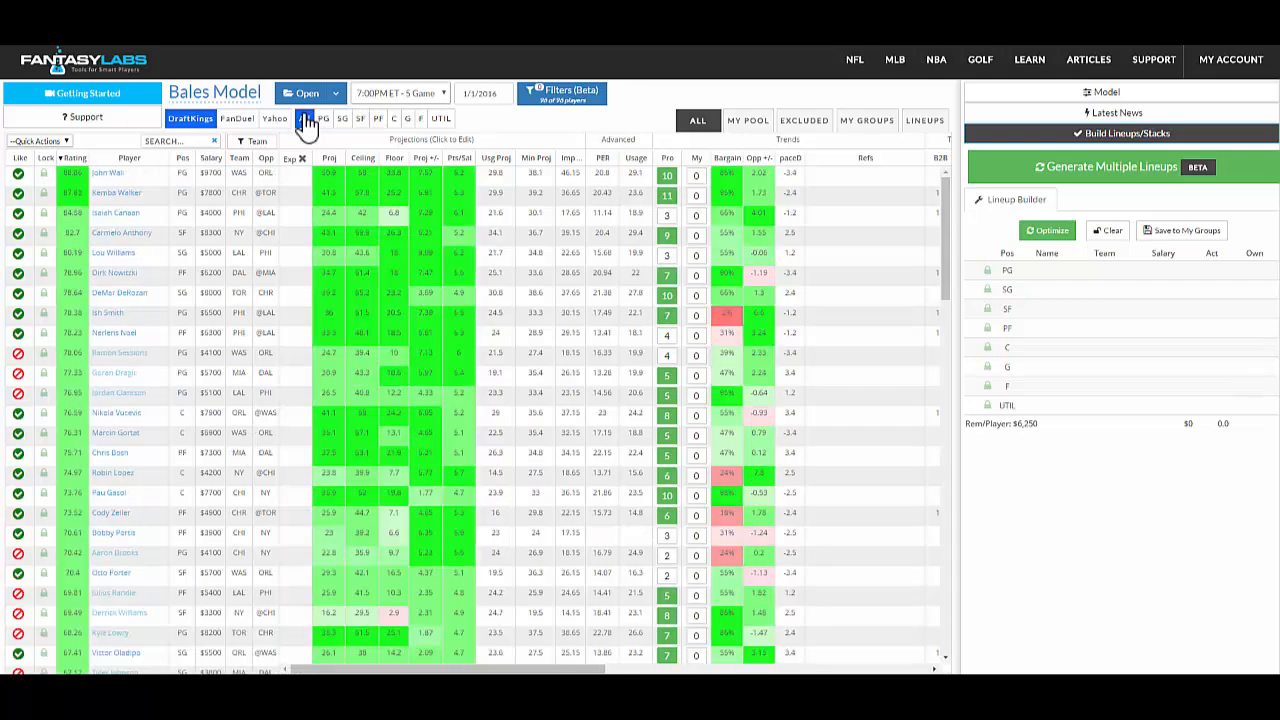